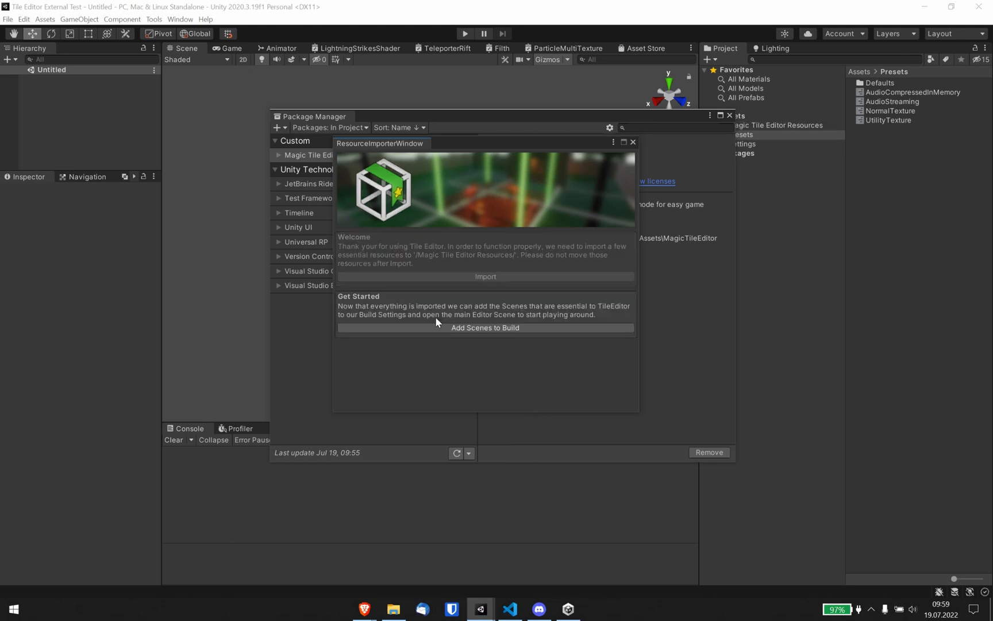
Close the Package Manager and add the Tile Editor scenes to the build settings.
left_click(730, 115)
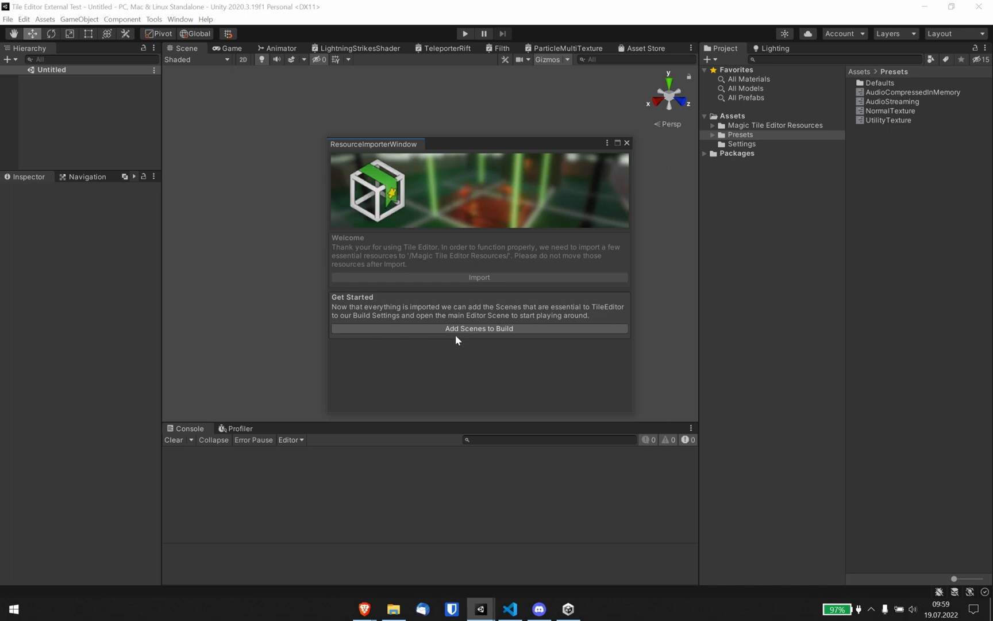
left_click(474, 331)
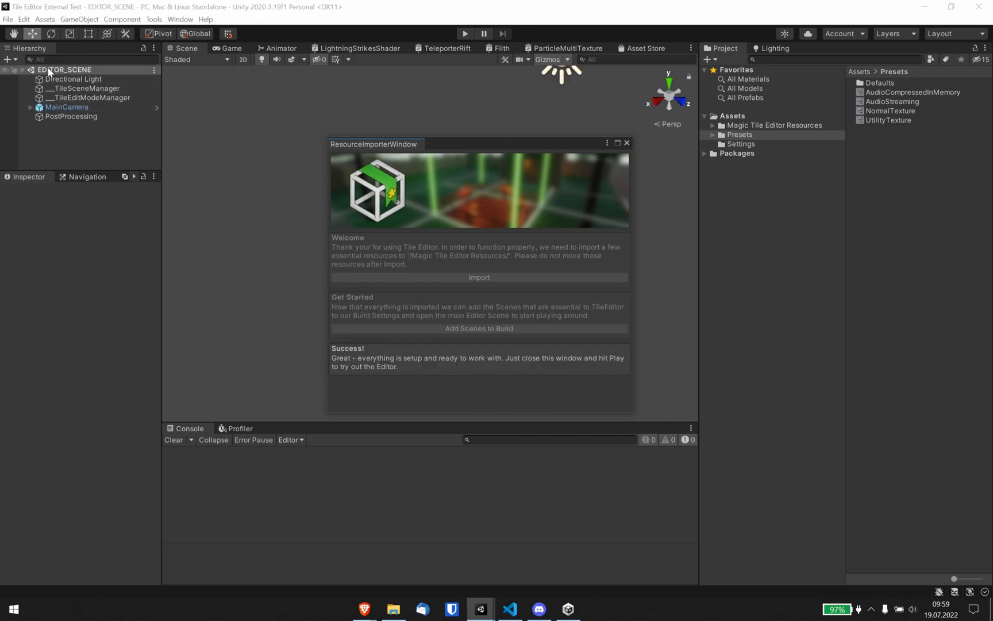
Enter Play mode and import the TMP Essentials resources.
left_click(461, 34)
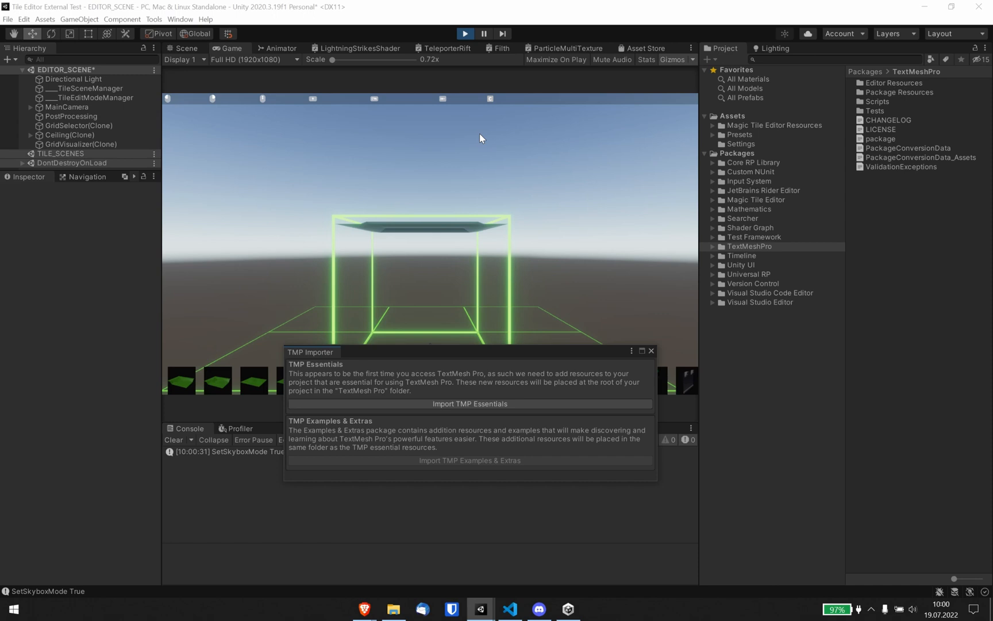
left_click_drag(353, 353, 313, 219)
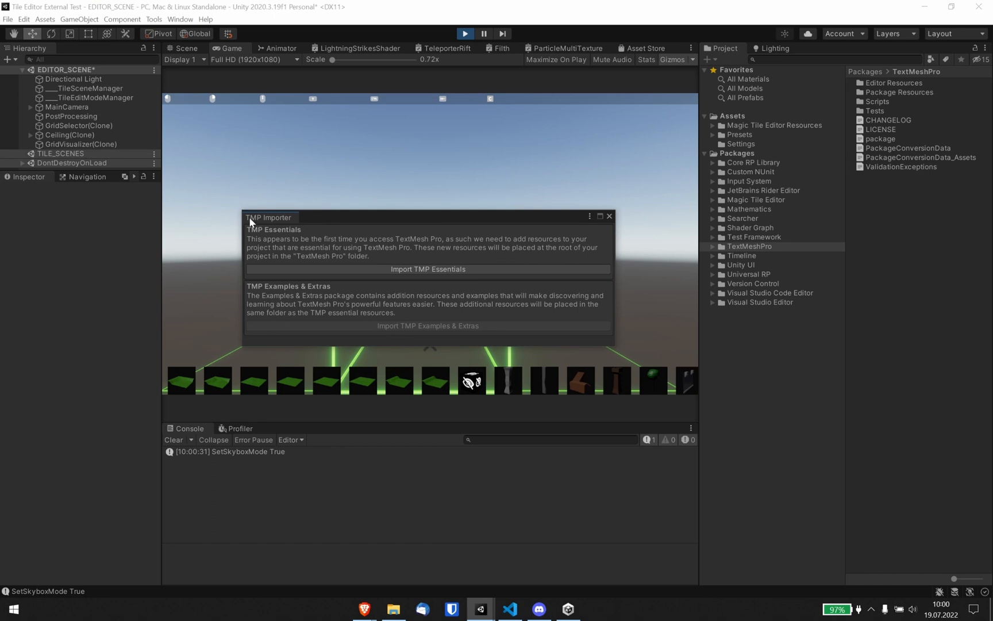
left_click_drag(251, 222, 354, 239)
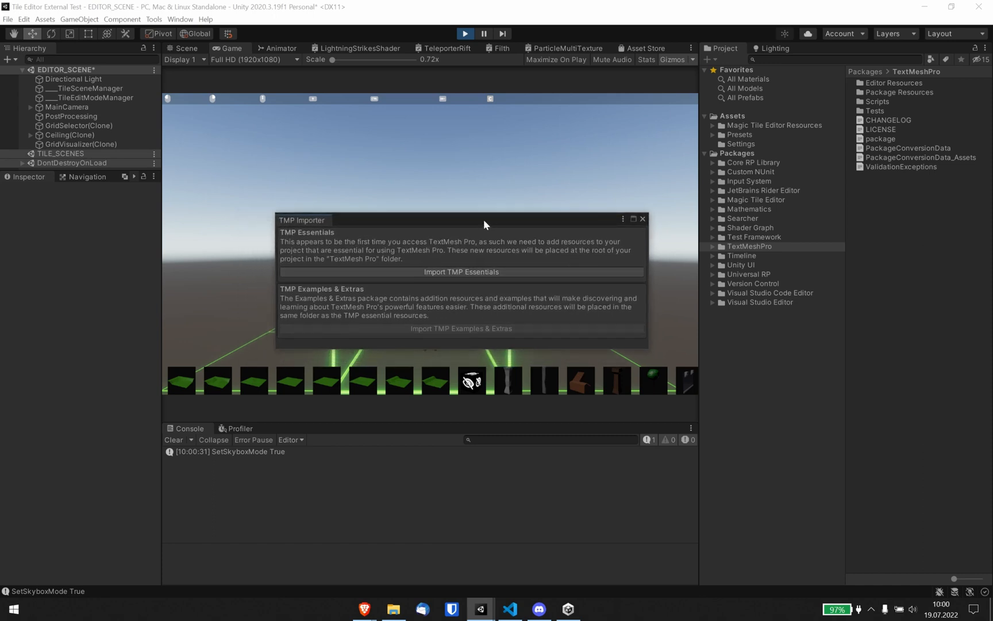
left_click_drag(485, 220, 489, 222)
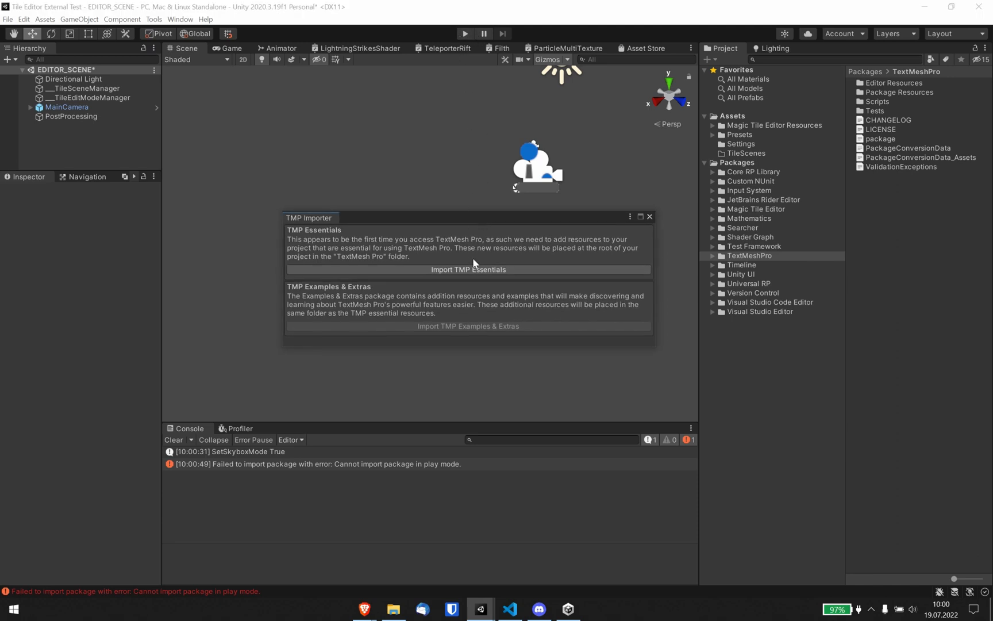
left_click(471, 266)
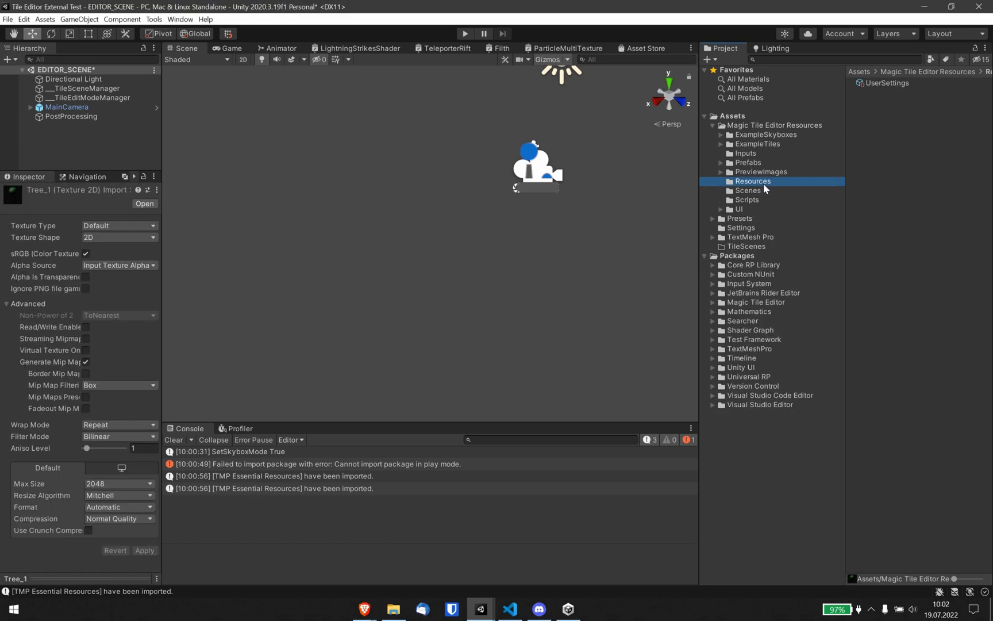
Inspect the UserSettings asset in the Resources folder, widening the Inspector and expanding Navigation Settings.
left_click(884, 84)
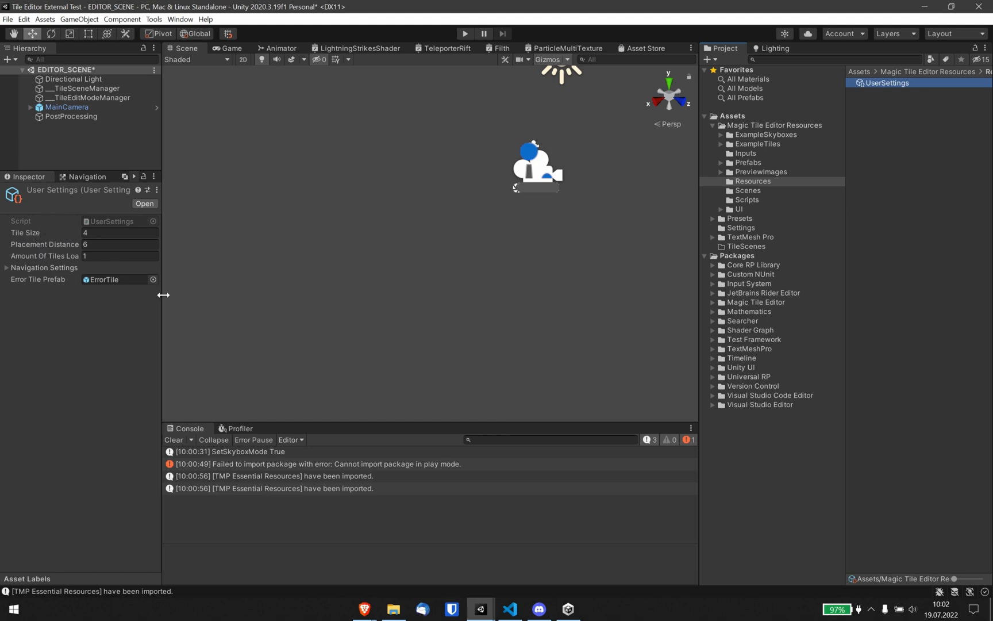
mouse_move(163, 296)
left_mouse_down()
mouse_move(188, 296)
mouse_move(175, 296)
left_mouse_up()
left_click(40, 268)
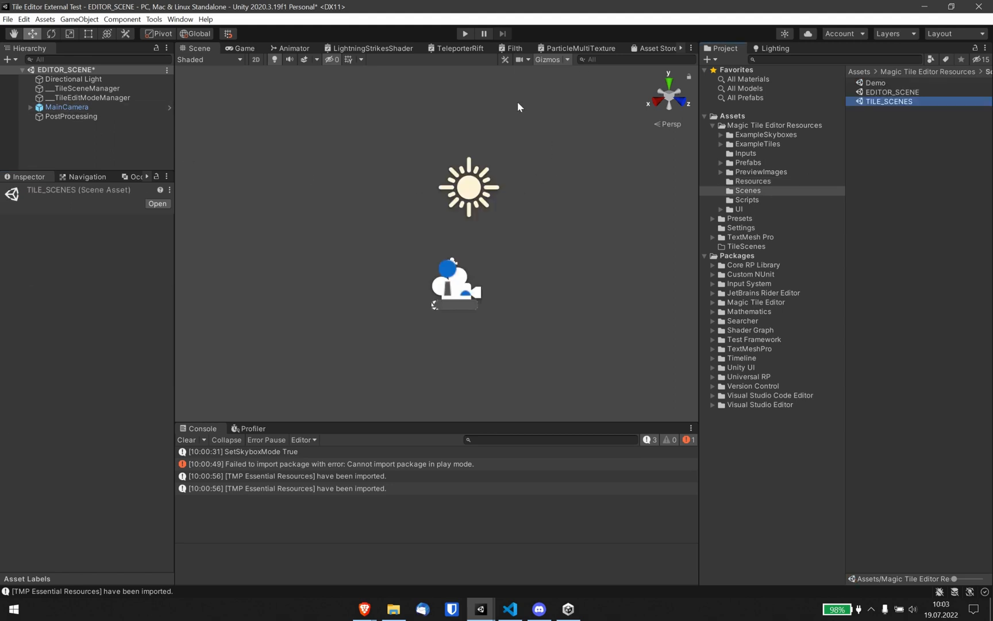
Enter Play mode again and scroll through the tile palette to select the fence tile.
left_click(463, 34)
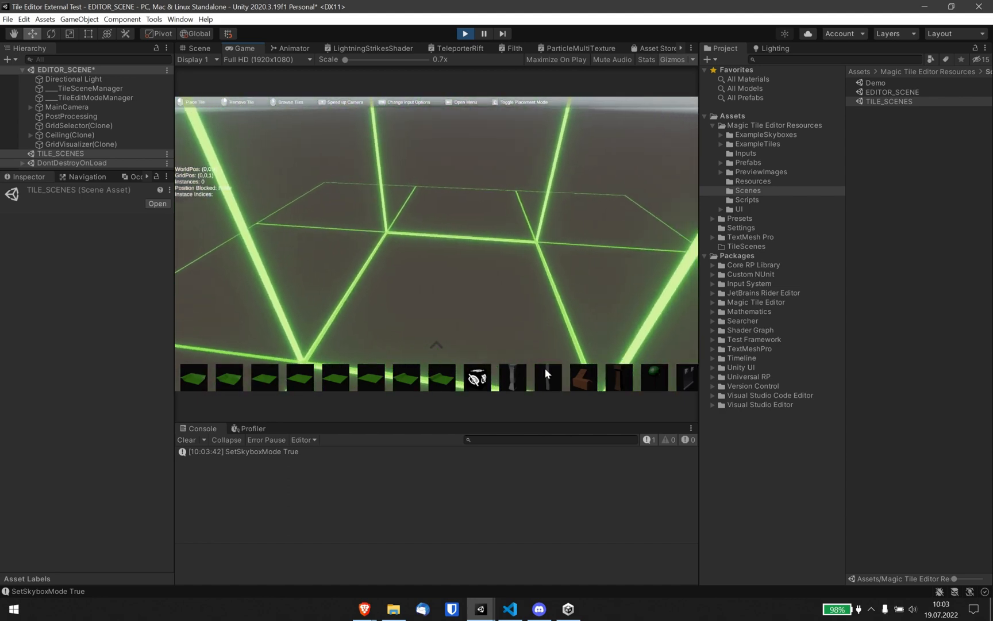
scroll(384, 280, "down", 1)
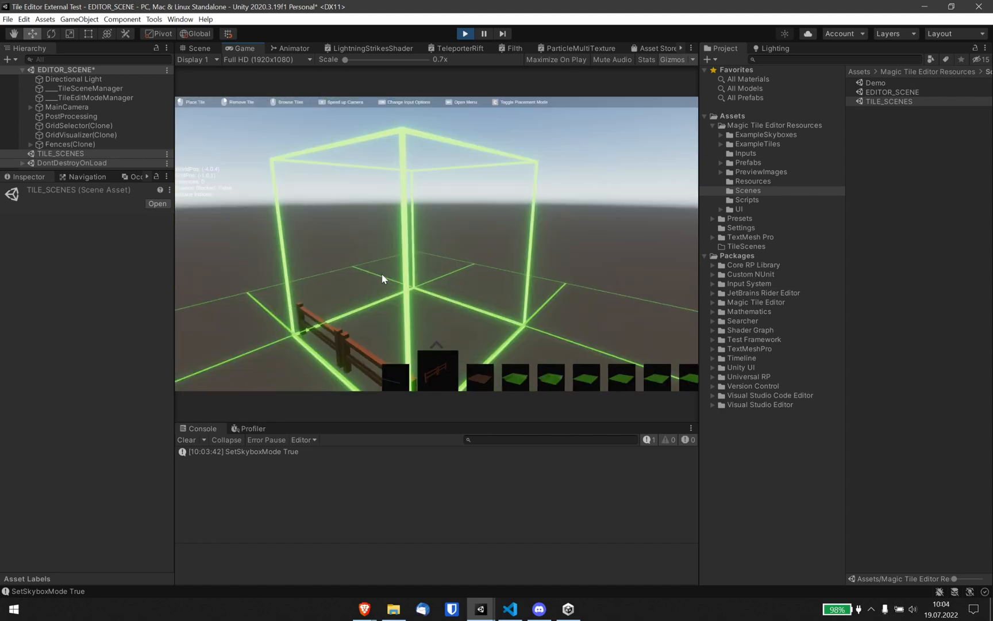
key("ctrl")
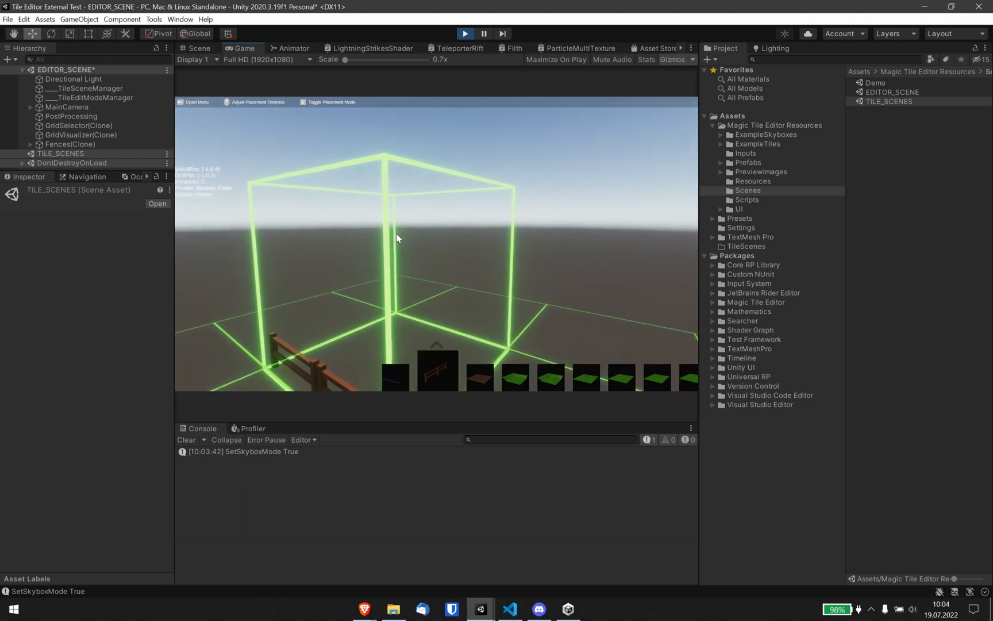
scroll(396, 234, "up", 1)
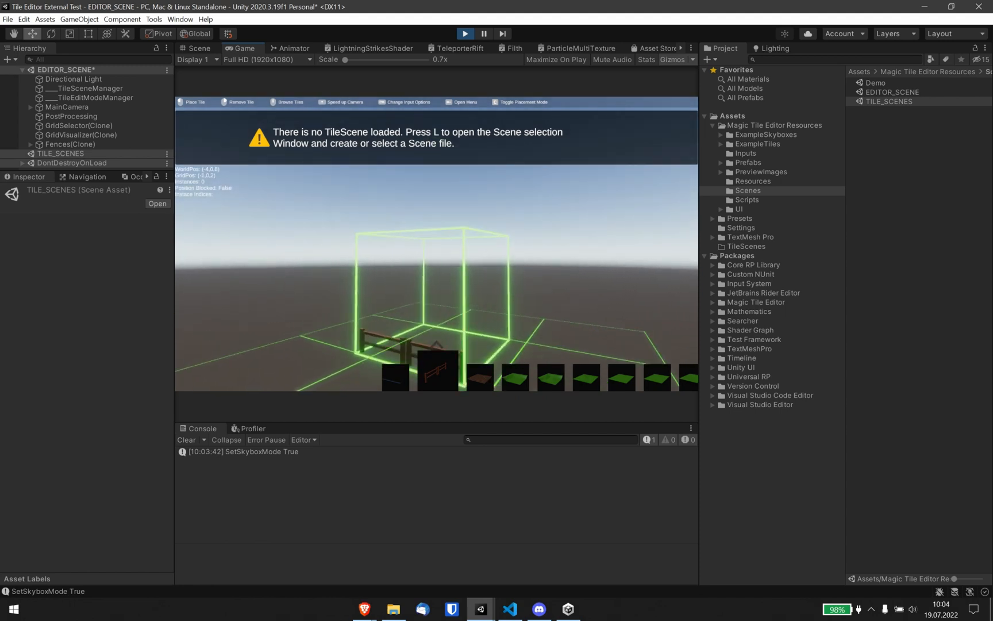
Open the Scene Files window and create a new scene named TestScene.
key("Tab")
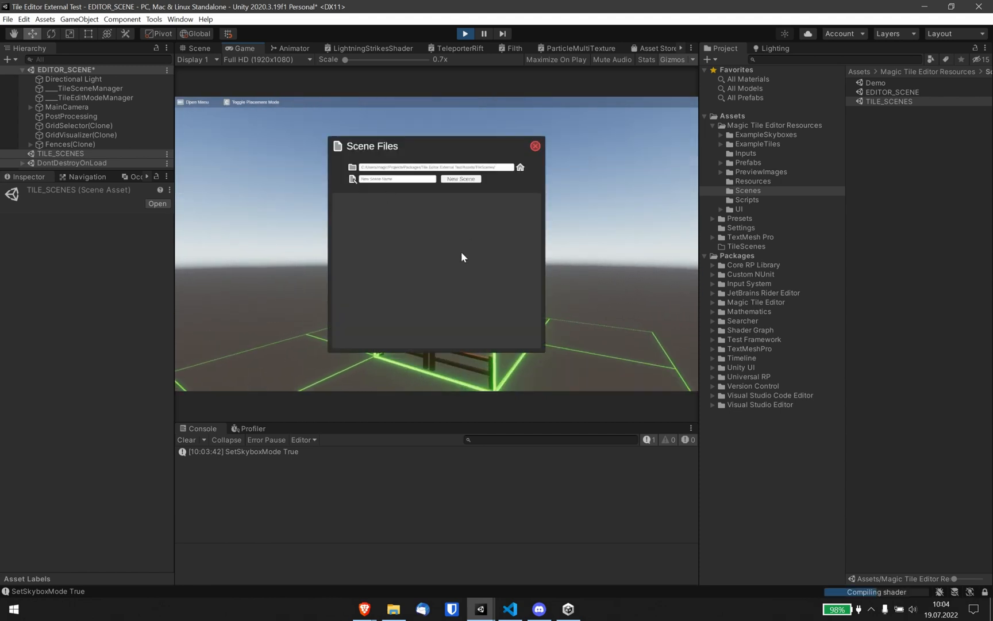
left_click(534, 146)
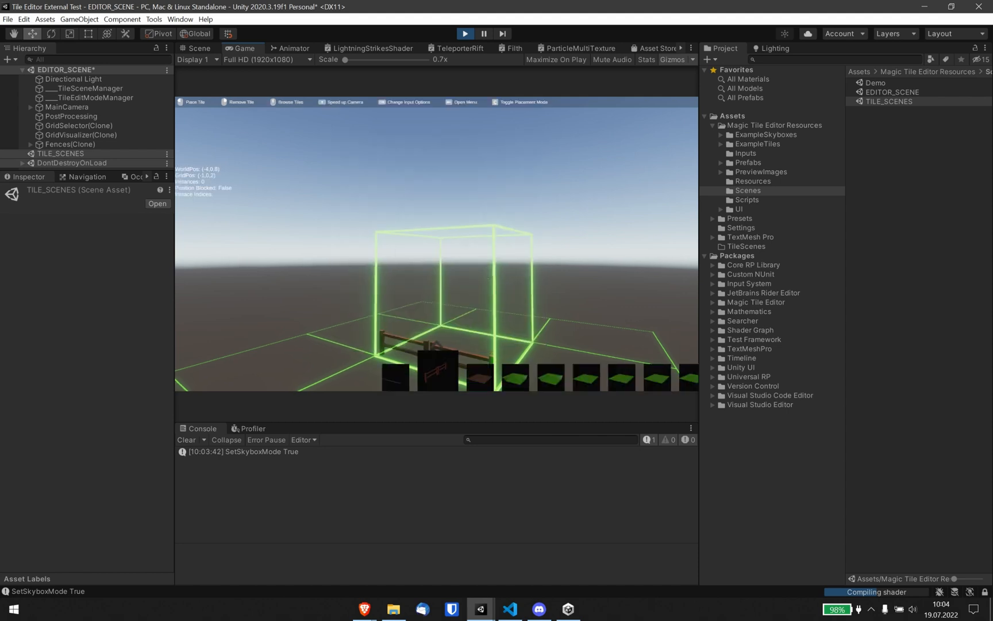
key("Tab")
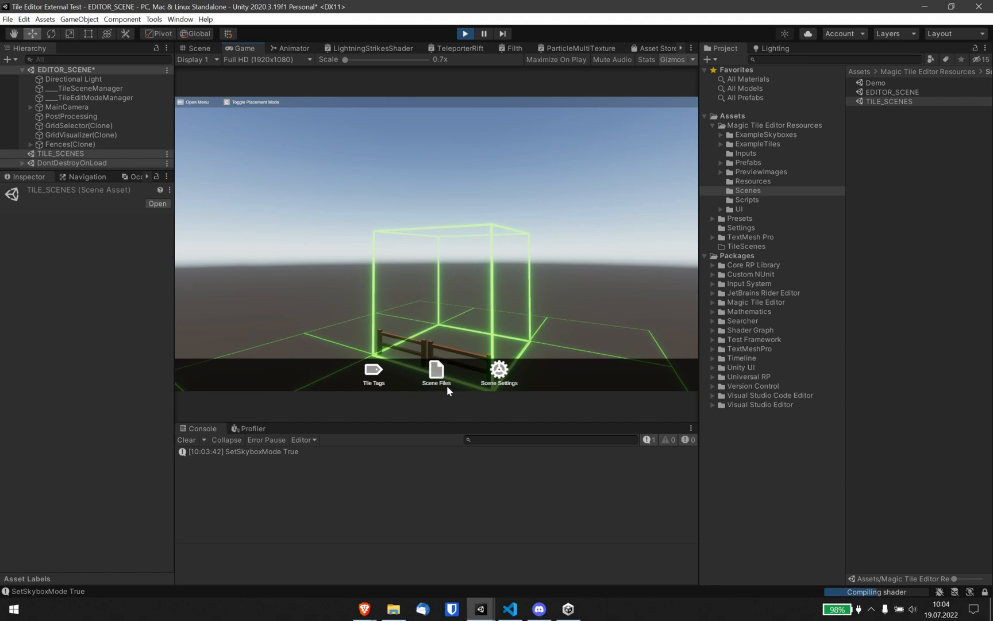
left_click(437, 382)
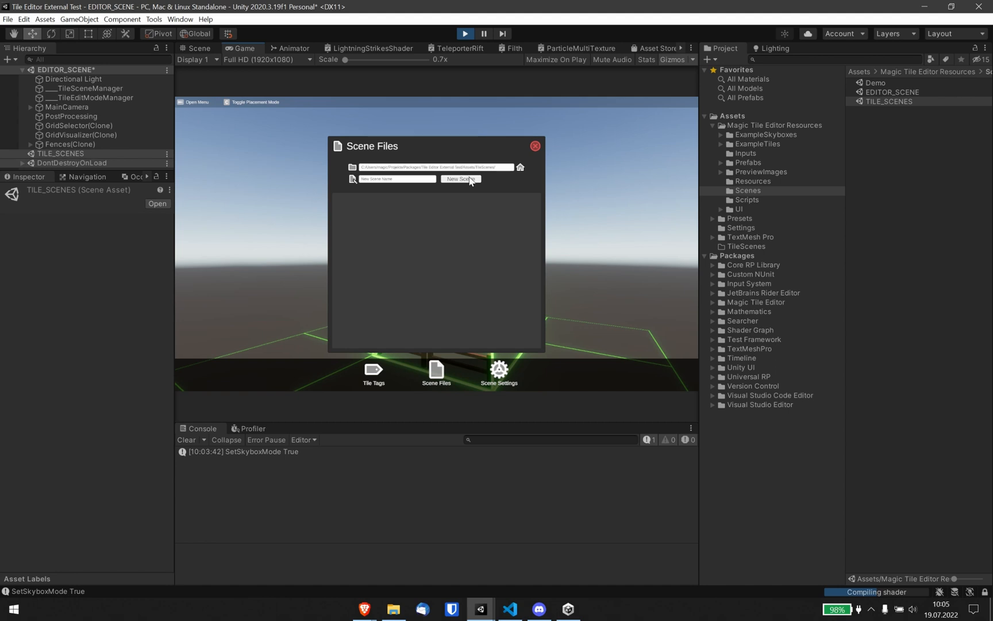
left_click(405, 181)
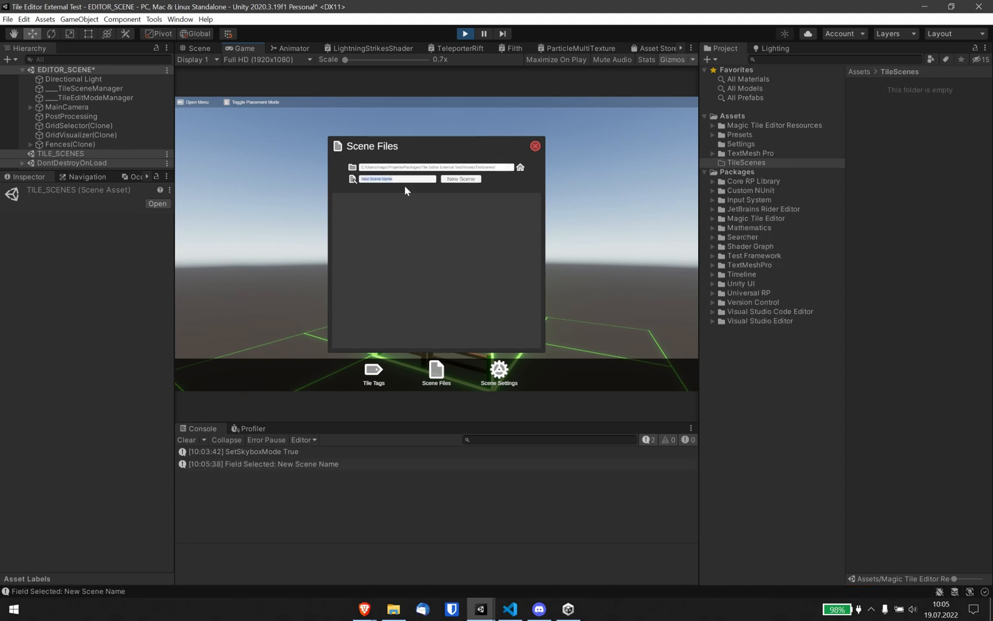
type("TestScene")
left_click(457, 180)
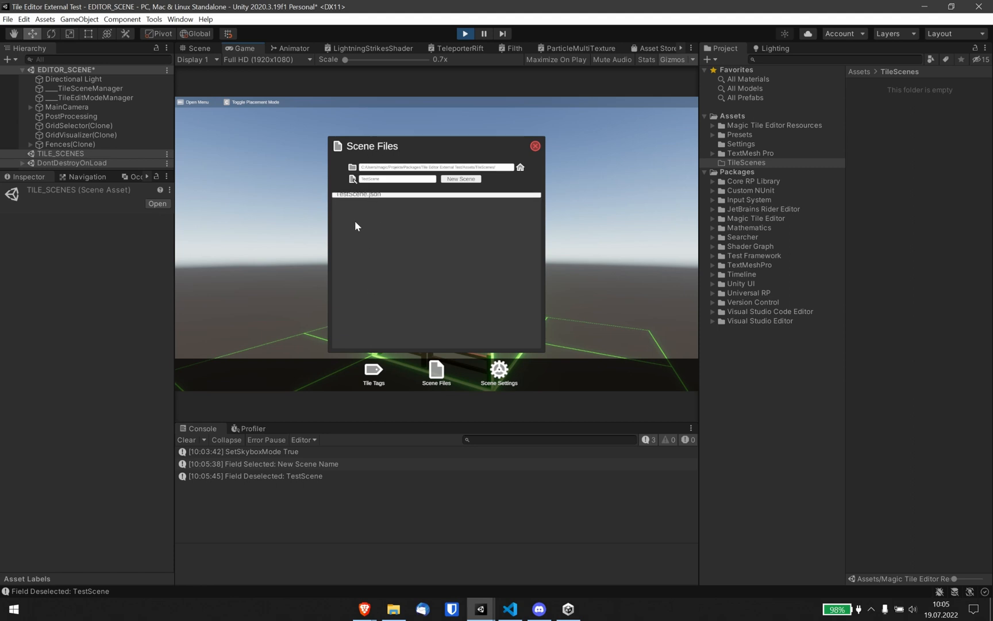
Load TestScene.json and place fence, floor and ground tiles to build a small fenced enclosure.
left_click(369, 199)
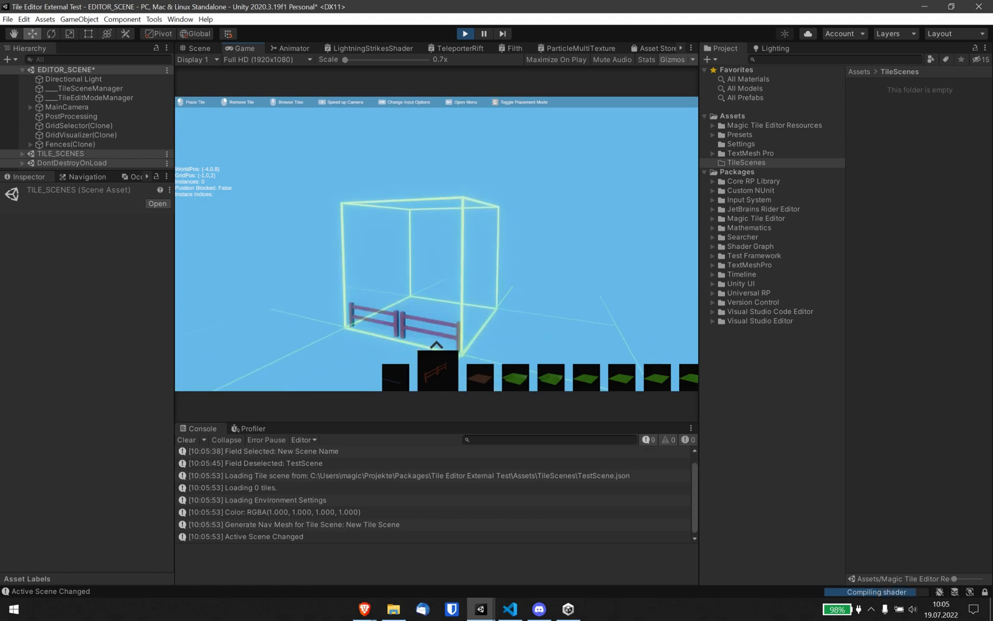
left_click(436, 243)
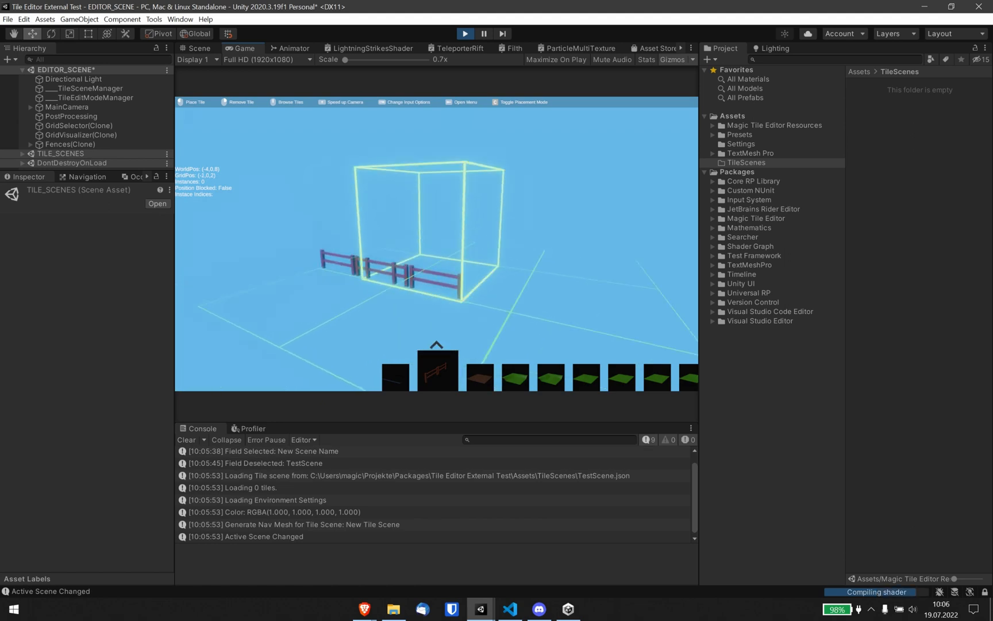
key("a")
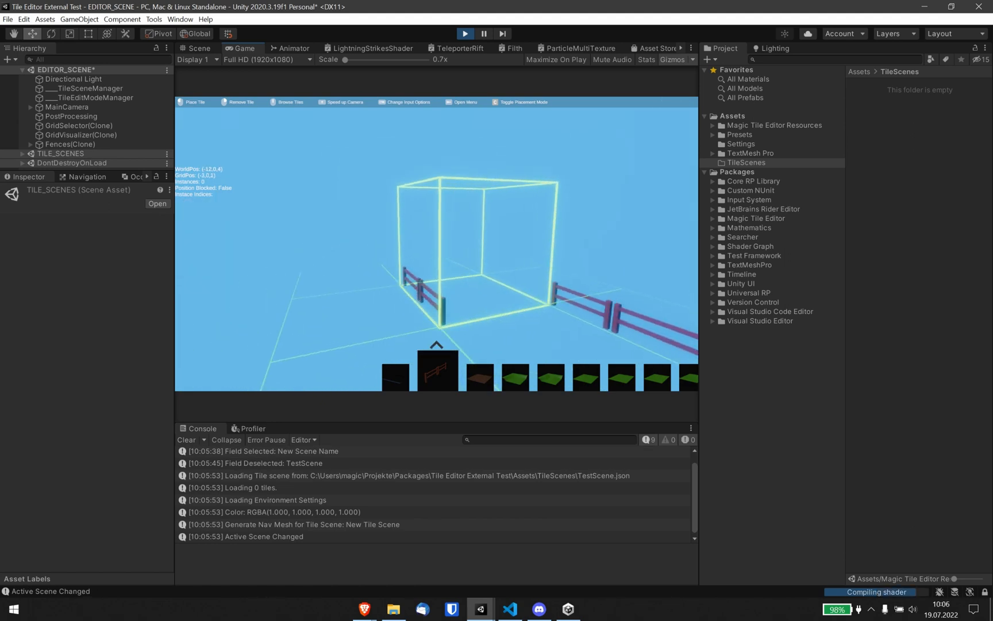
key("a")
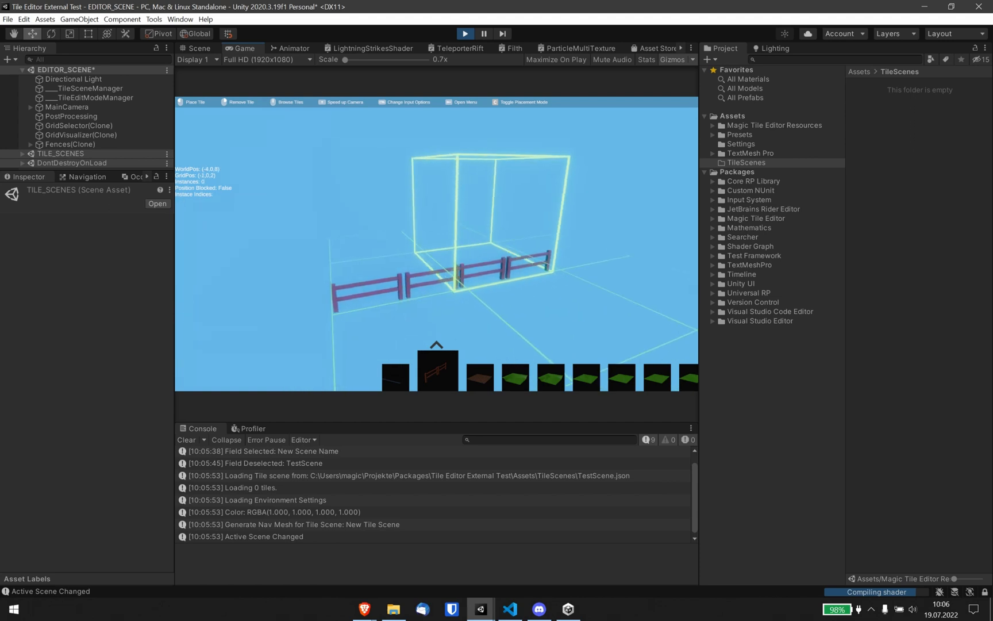
scroll(437, 244, "down", 3)
scroll(437, 243, "up", 5)
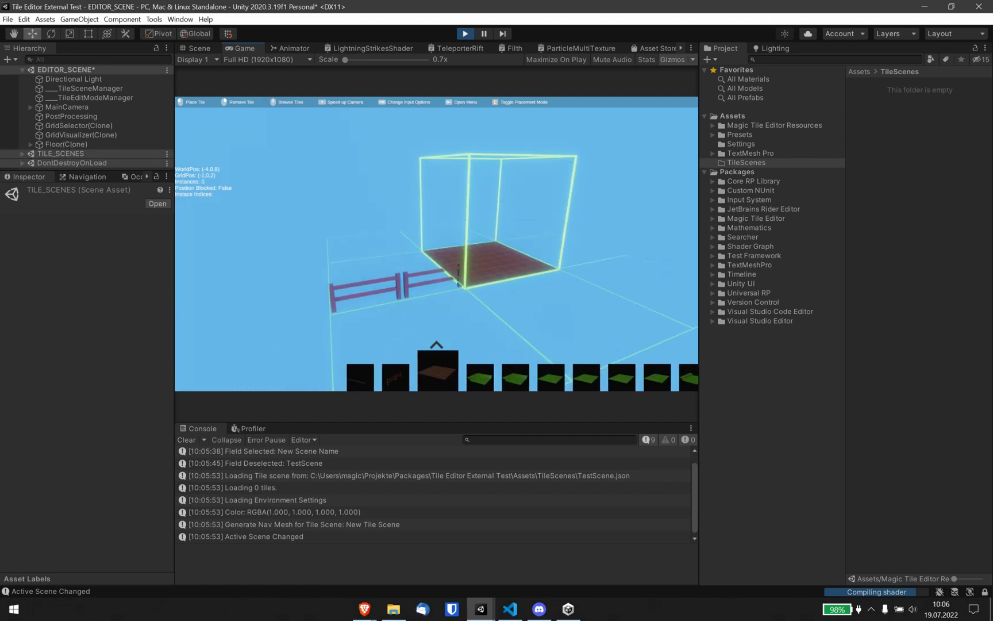
scroll(437, 243, "down", 1)
key("s")
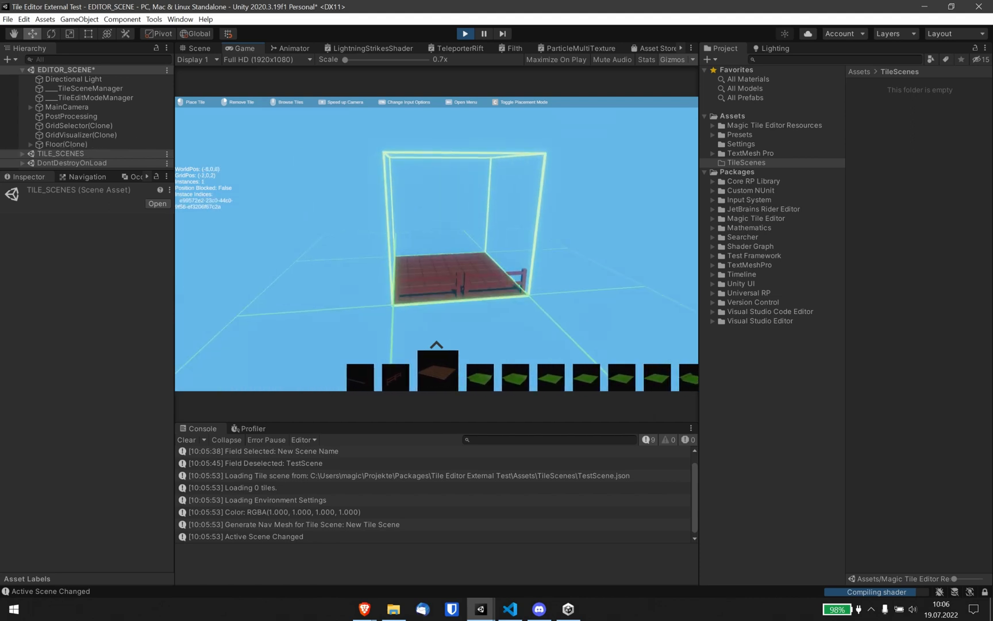
scroll(436, 243, "down", 1)
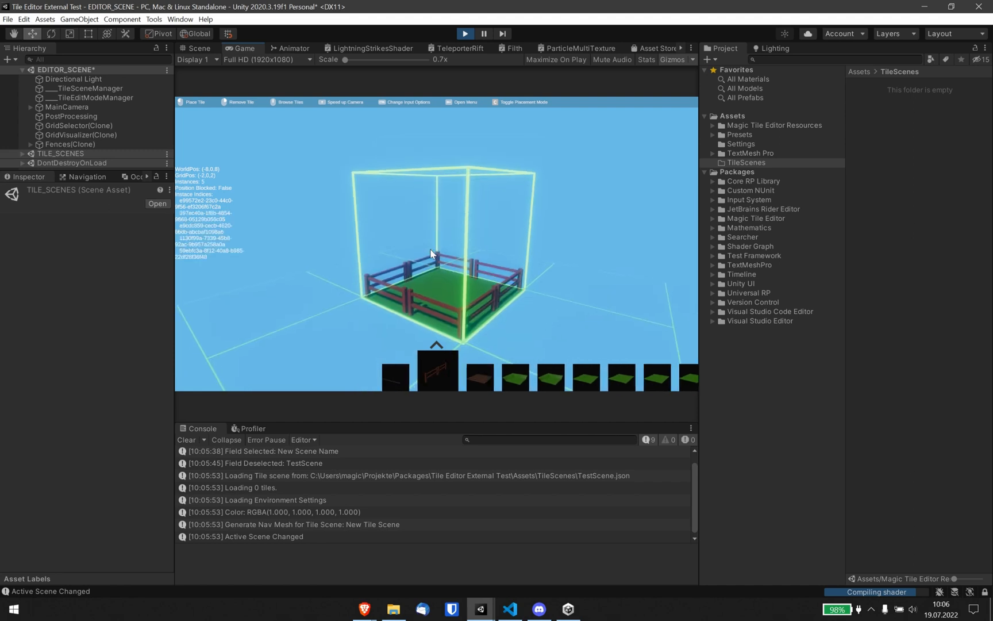
Open the Tile Tags window, filter the tiles by the Floor tag and select the Floor tile.
key("Tab")
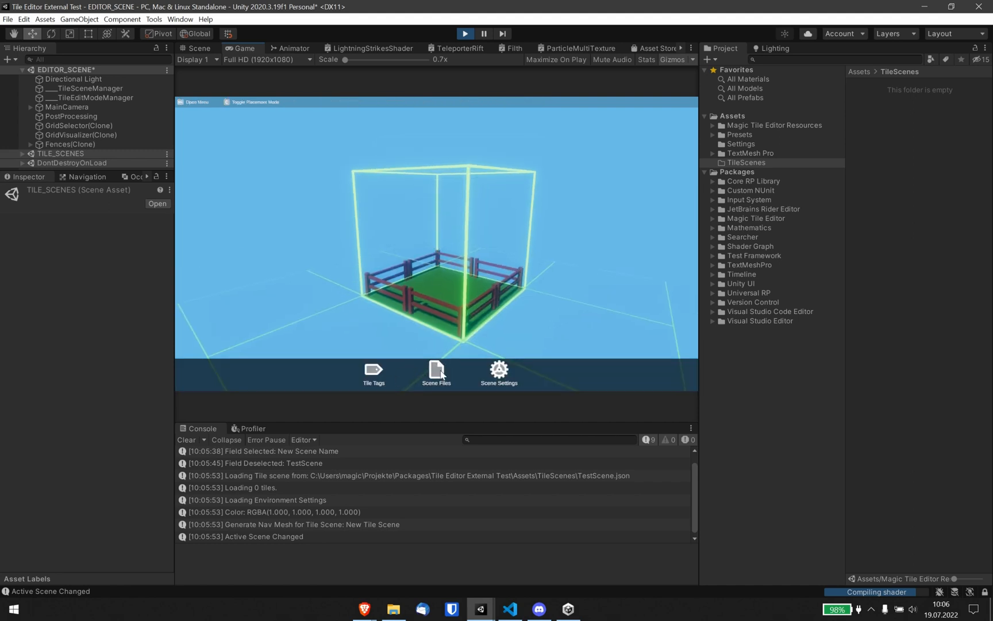
left_click(374, 372)
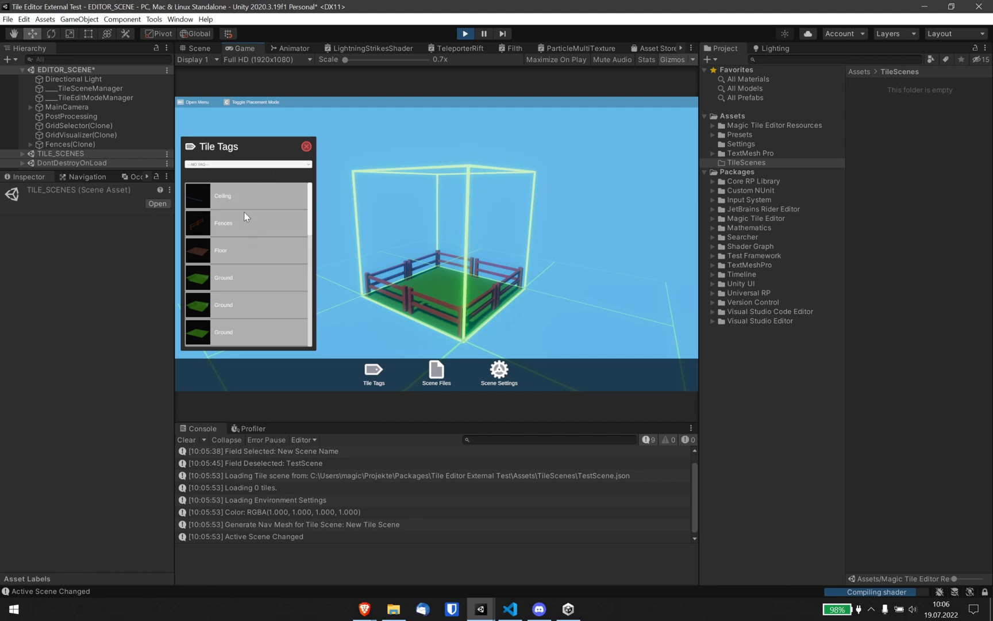
mouse_move(309, 201)
left_mouse_down()
mouse_move(311, 273)
mouse_move(308, 195)
left_mouse_up()
left_click(247, 164)
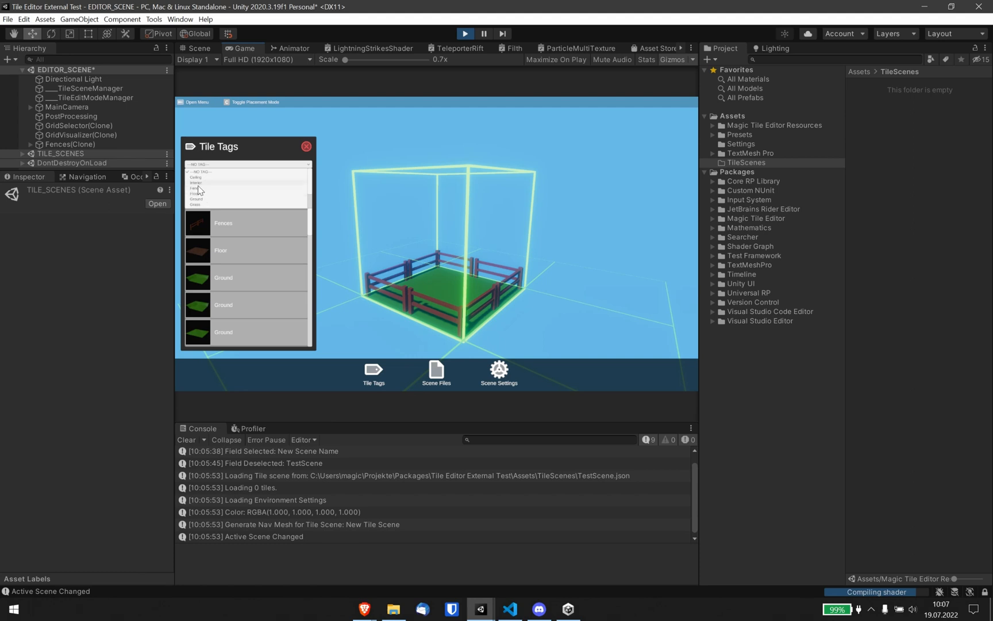
left_click(195, 194)
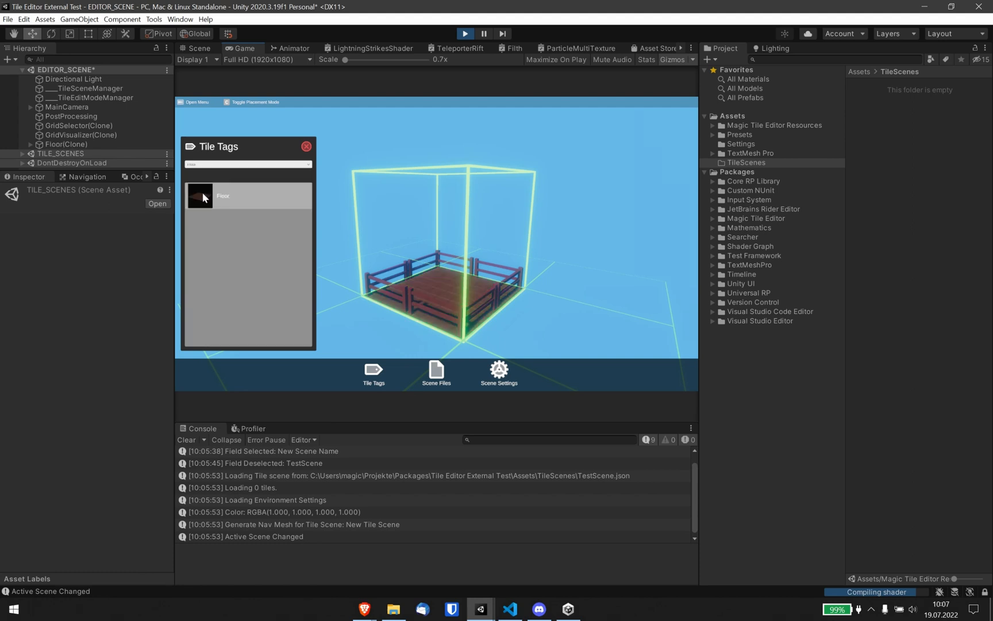
left_click(239, 215)
Open Scene Settings and adjust the sun light direction slider.
left_click(497, 370)
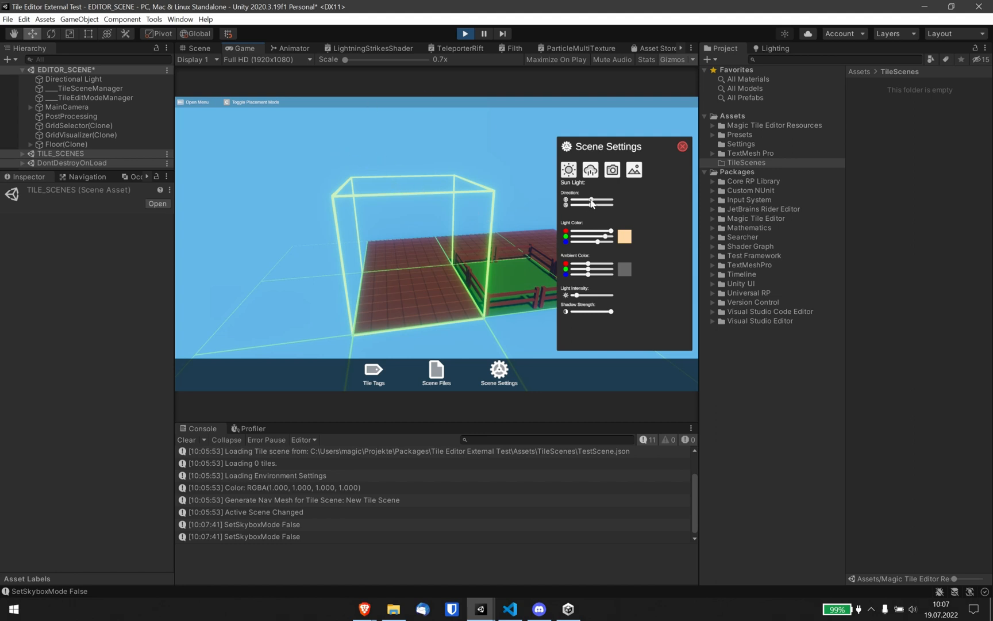
left_click_drag(591, 200, 574, 199)
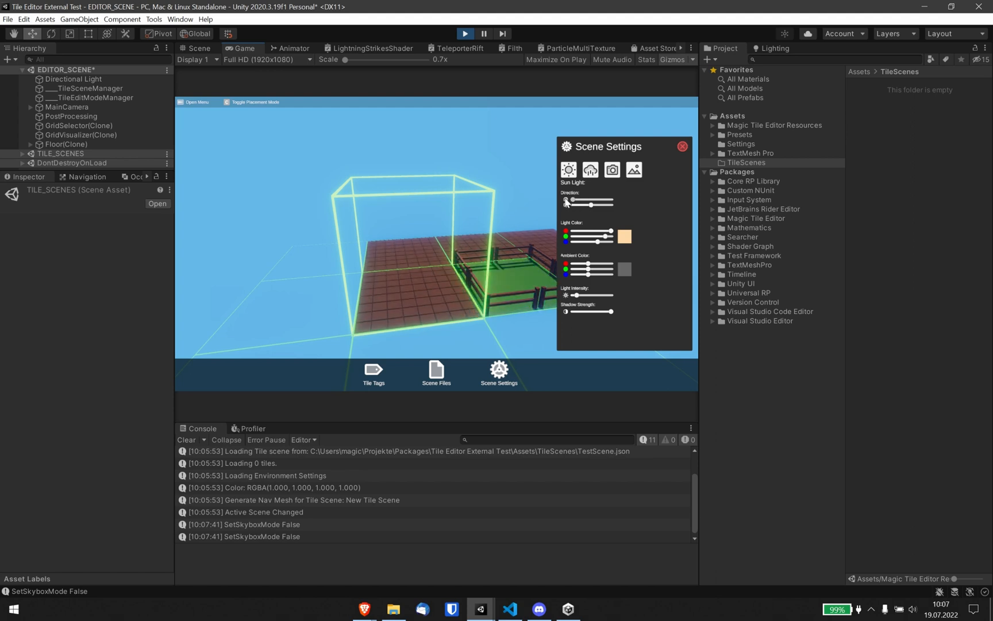
Switch to the fog settings, enable fog and set the fog start to 0.
left_click(590, 169)
left_click(590, 169)
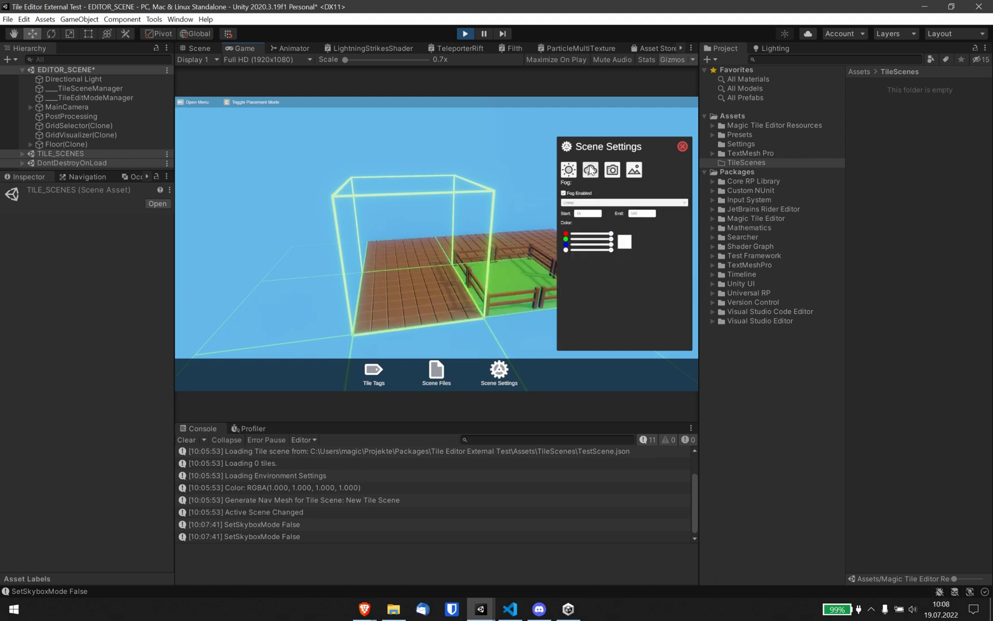
left_click(564, 193)
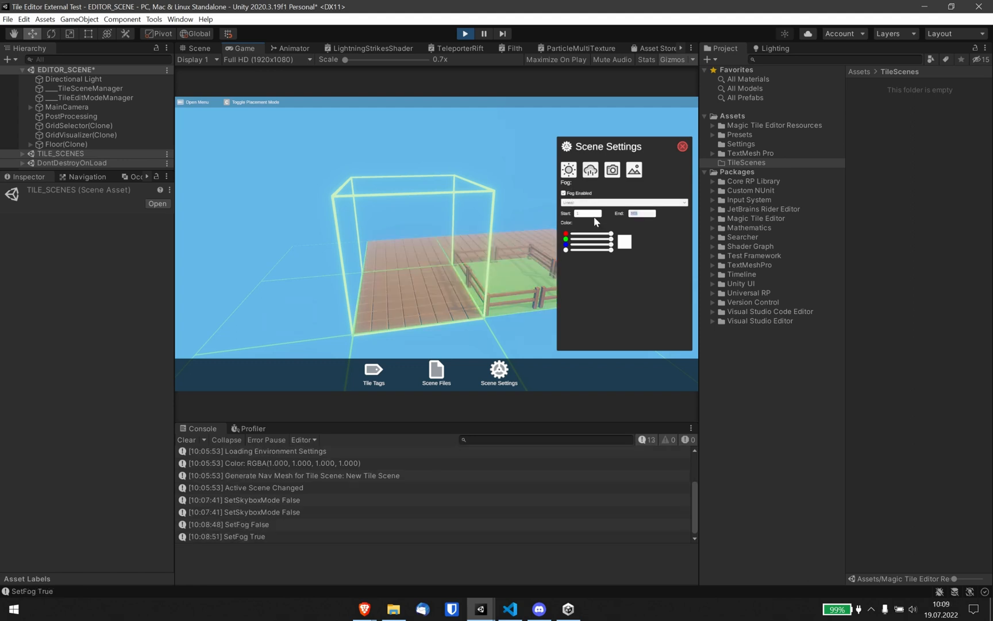
type("0")
Open the rendering settings and change the camera render distance.
left_click(613, 172)
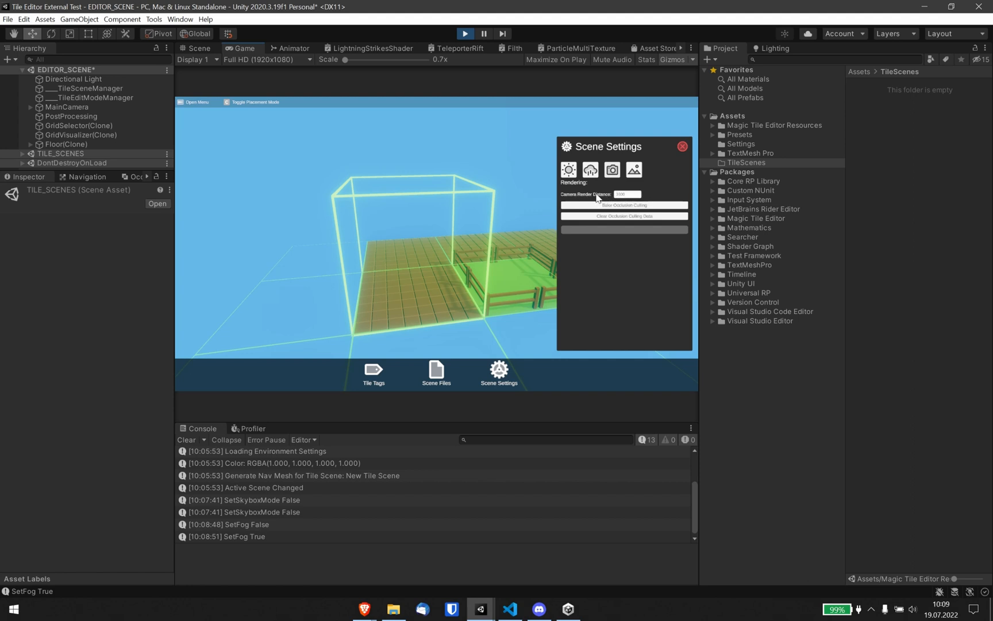
left_click(630, 195)
type("0")
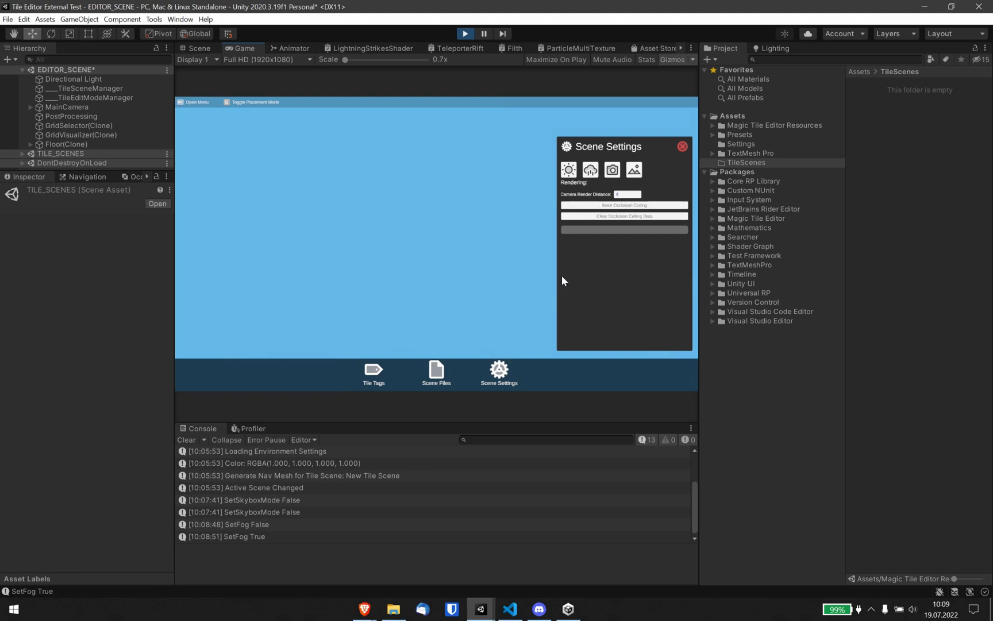
type("0")
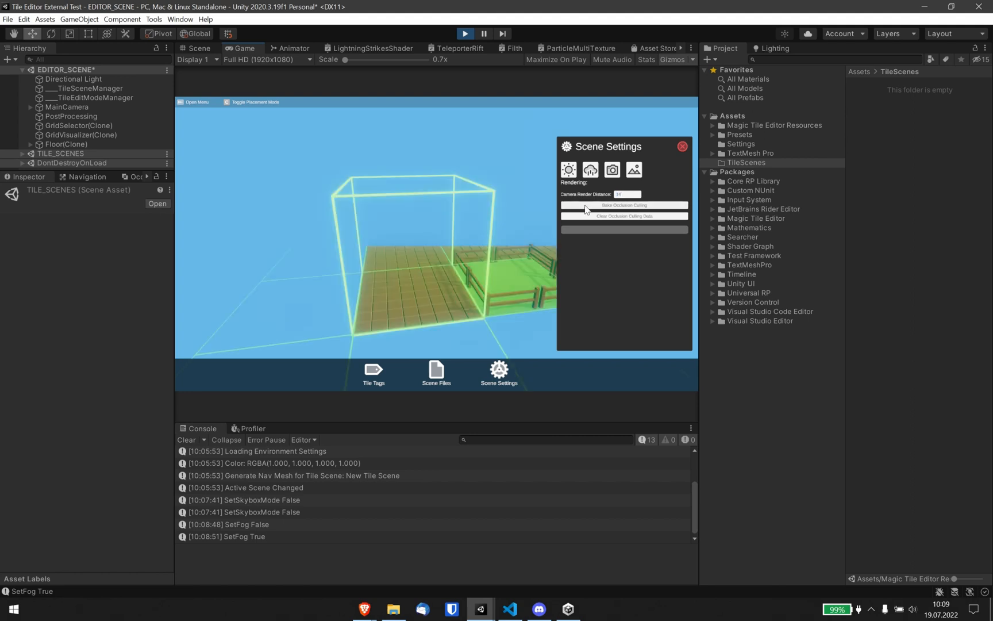
In the skybox settings, adjust the background colour's green slider and enable the skybox.
left_click(634, 170)
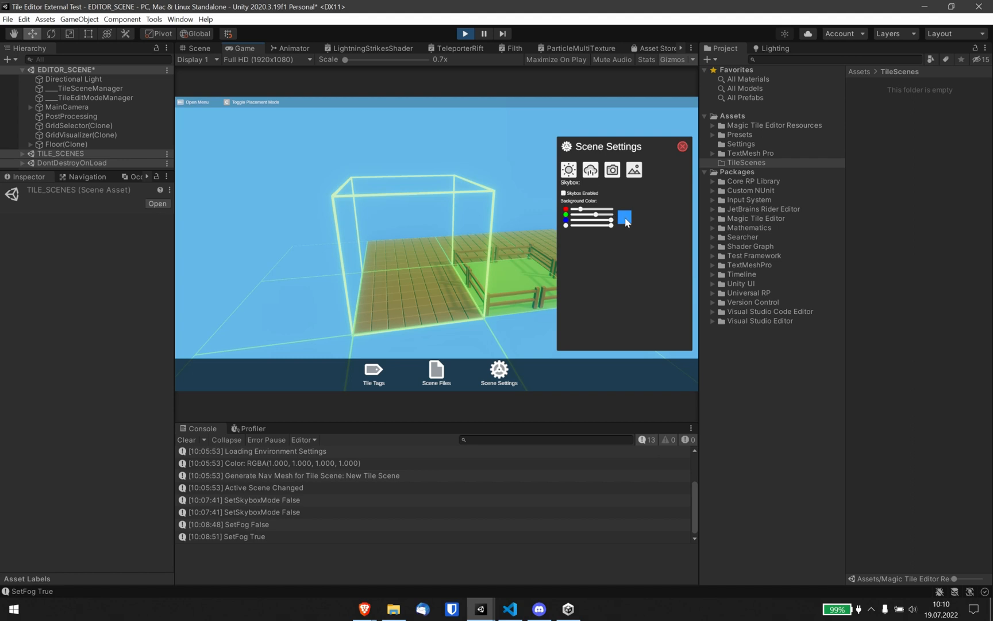
left_click_drag(580, 209, 601, 220)
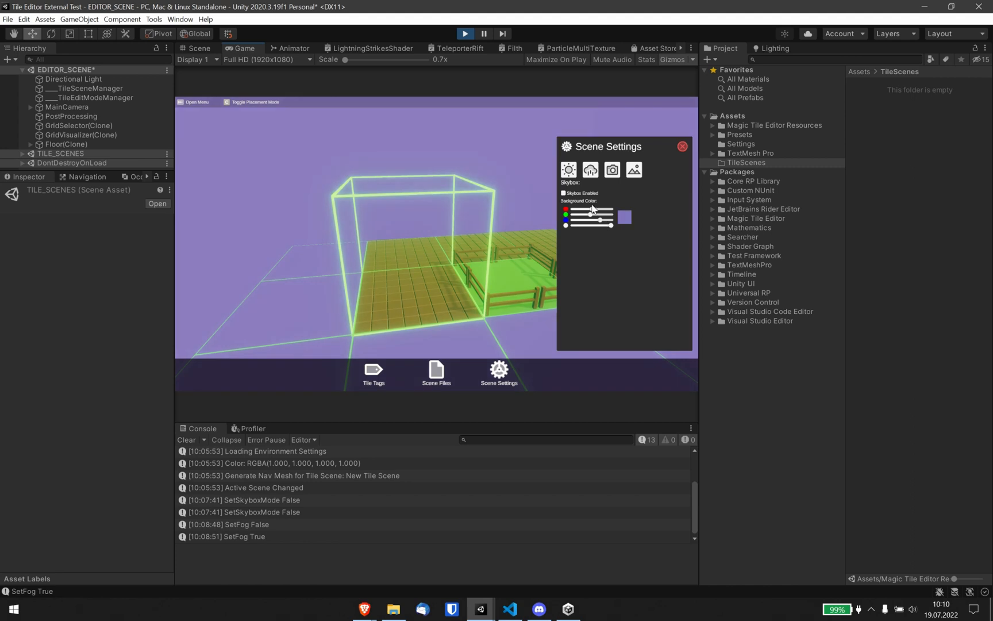
left_click(564, 195)
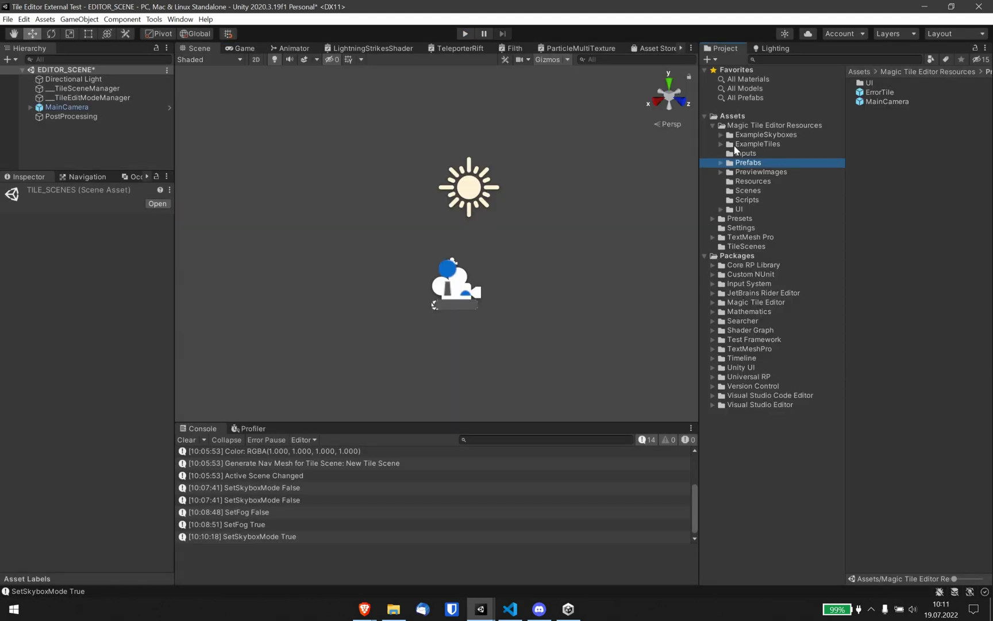
Exit Play mode, duplicate the Floor prefab in the ExampleTiles Prefabs folder and rename the copy Floor_With_Torch.
left_click(723, 144)
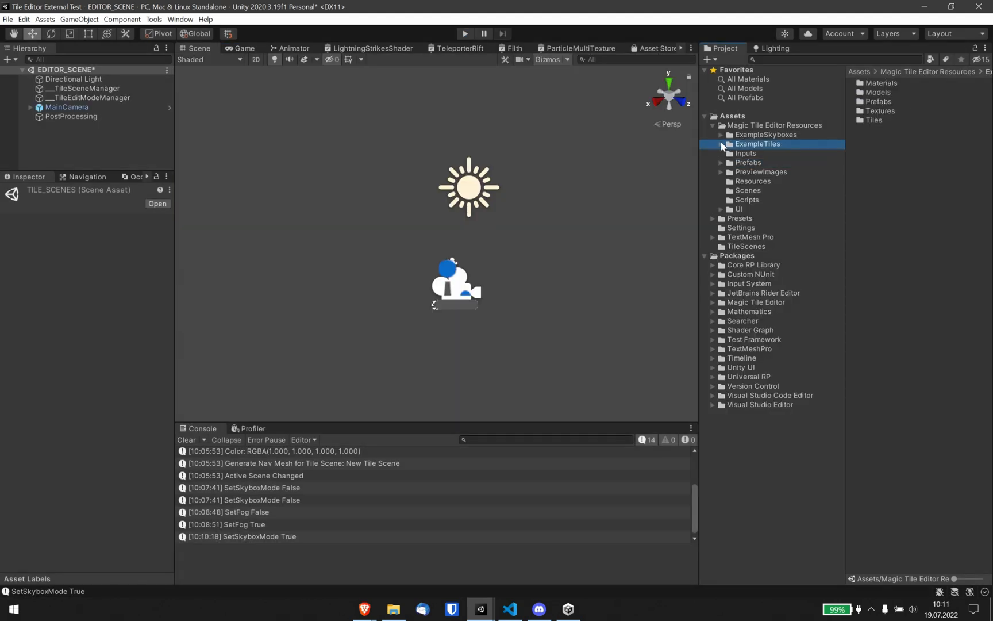
left_click(722, 144)
left_click(764, 171)
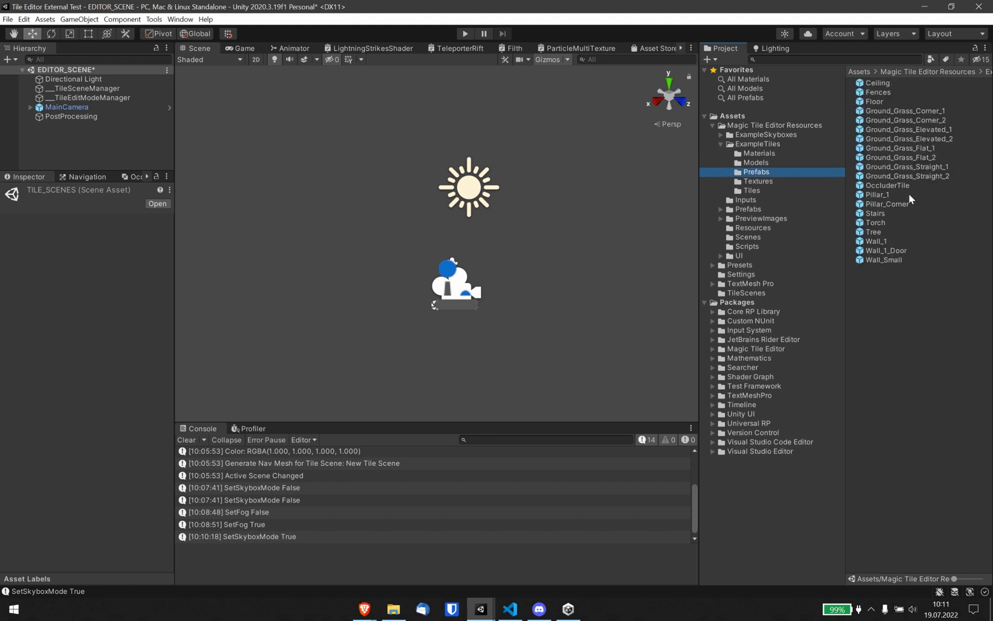
left_click(883, 101)
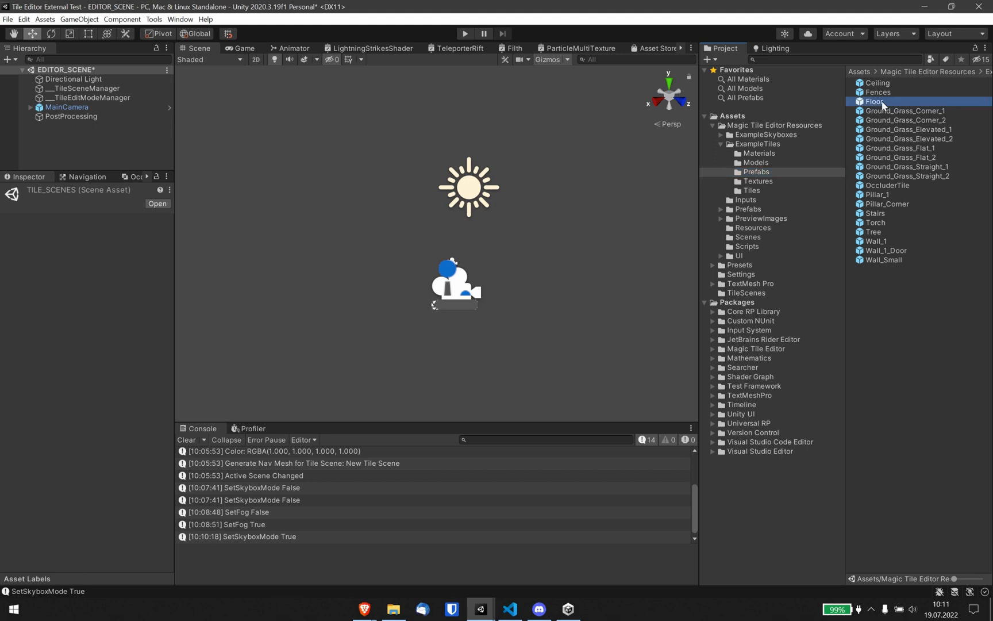
right_click(878, 103)
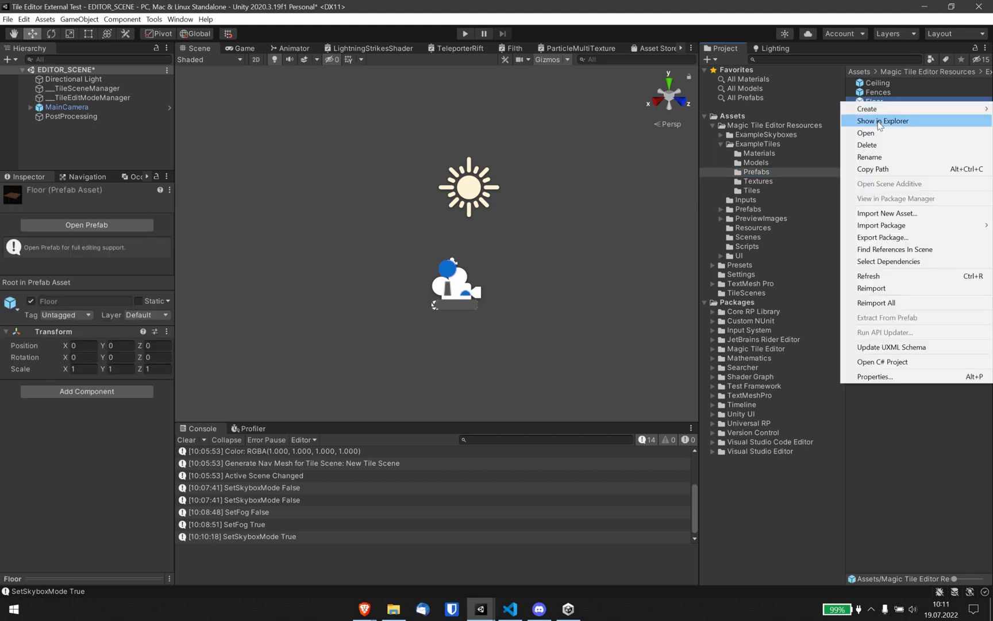
left_click(882, 93)
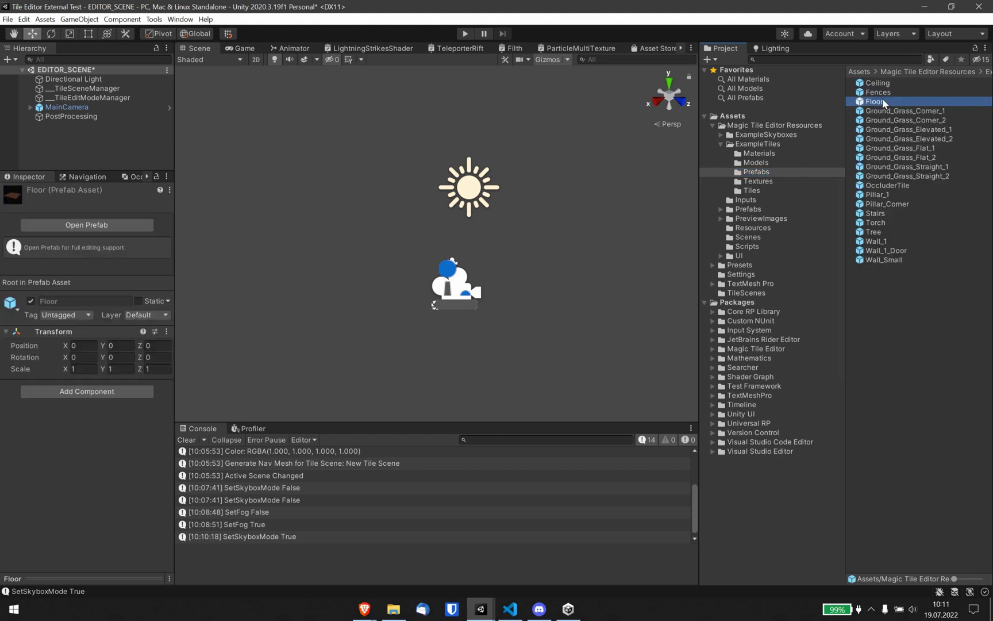
left_click(892, 101)
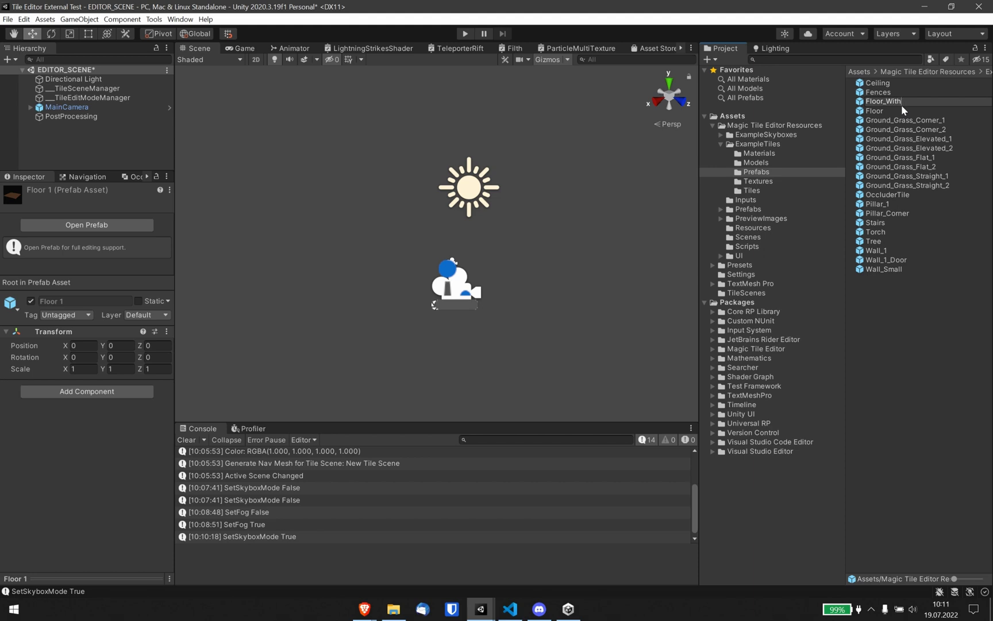
type("Floor_With_Torch")
key("Return")
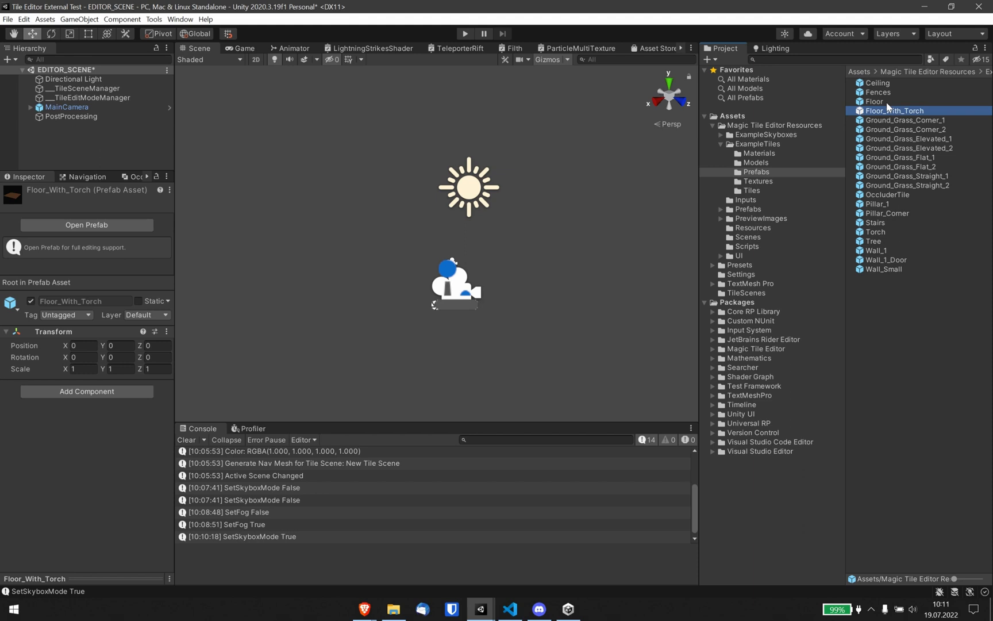
Edit the Floor_With_Torch prefab, add four Torch prefabs around the floor, and return to the scene.
double_click(891, 112)
middle_click_drag(494, 186, 502, 188)
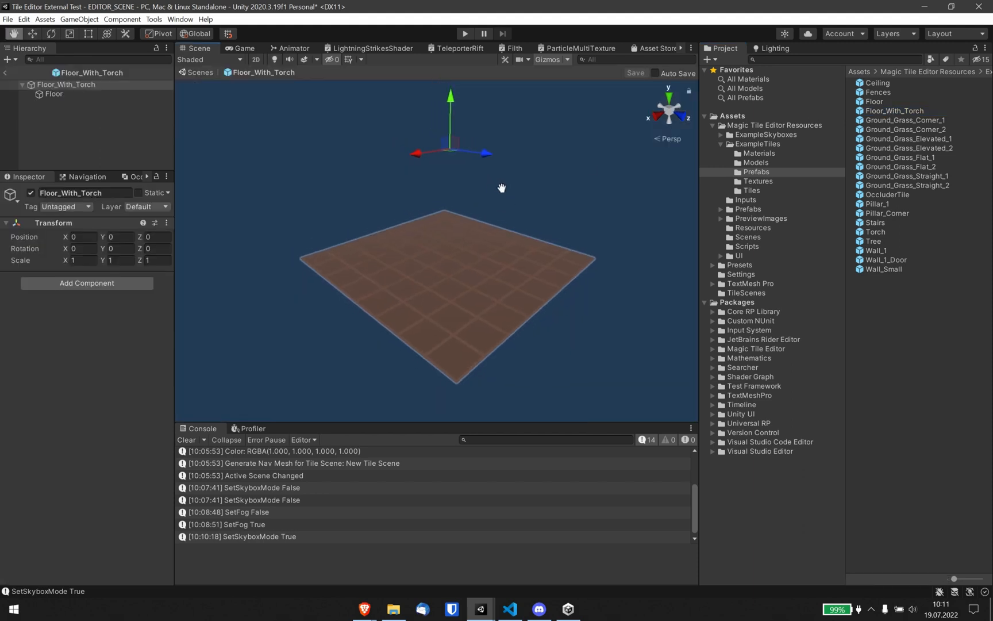
left_click_drag(502, 188, 618, 192, "alt")
left_click_drag(876, 233, 66, 92)
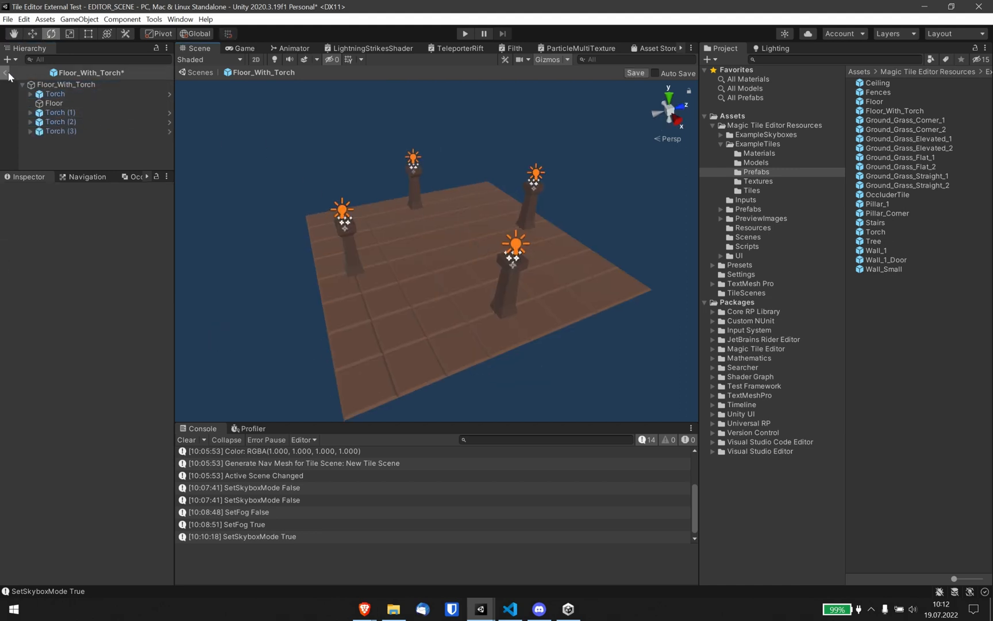
left_click(8, 73)
left_click(473, 322)
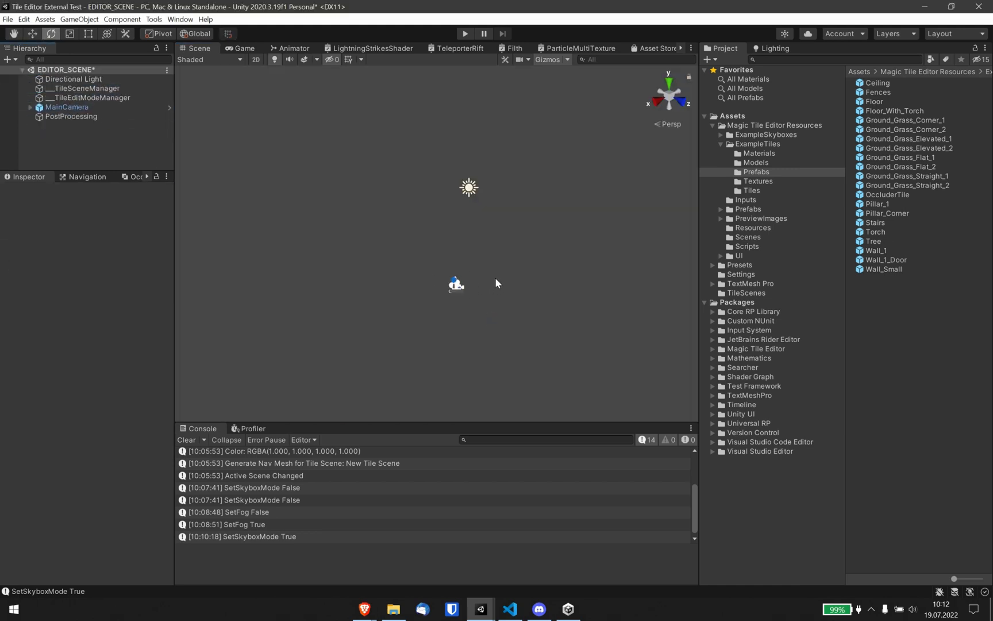
Create a new Tile Editor tile in the ExampleTiles Tiles folder named Floor_With_Torches.
left_click(760, 190)
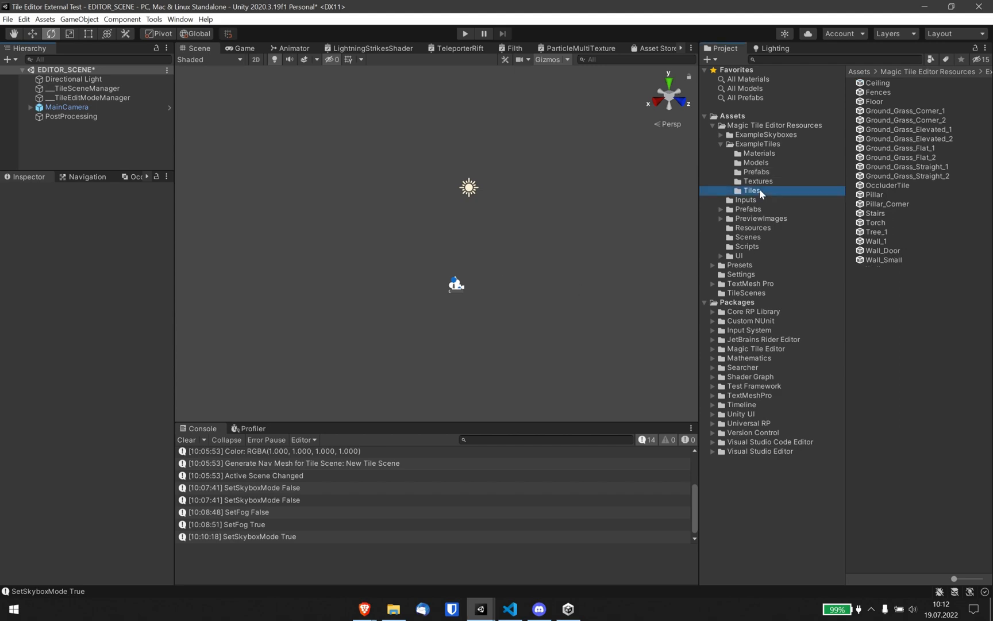
right_click(843, 297)
mouse_move(869, 302)
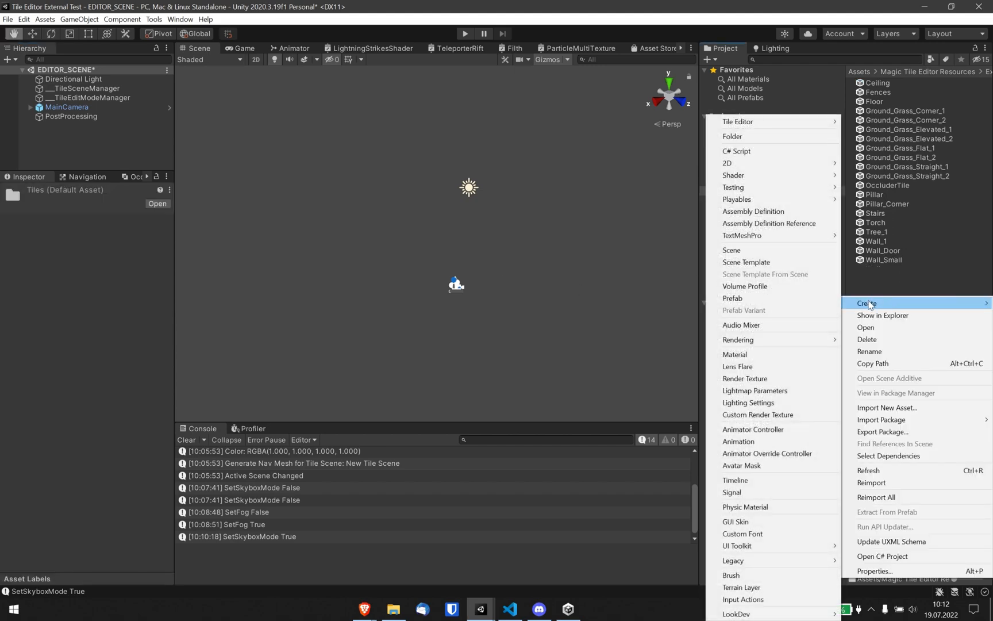
mouse_move(752, 121)
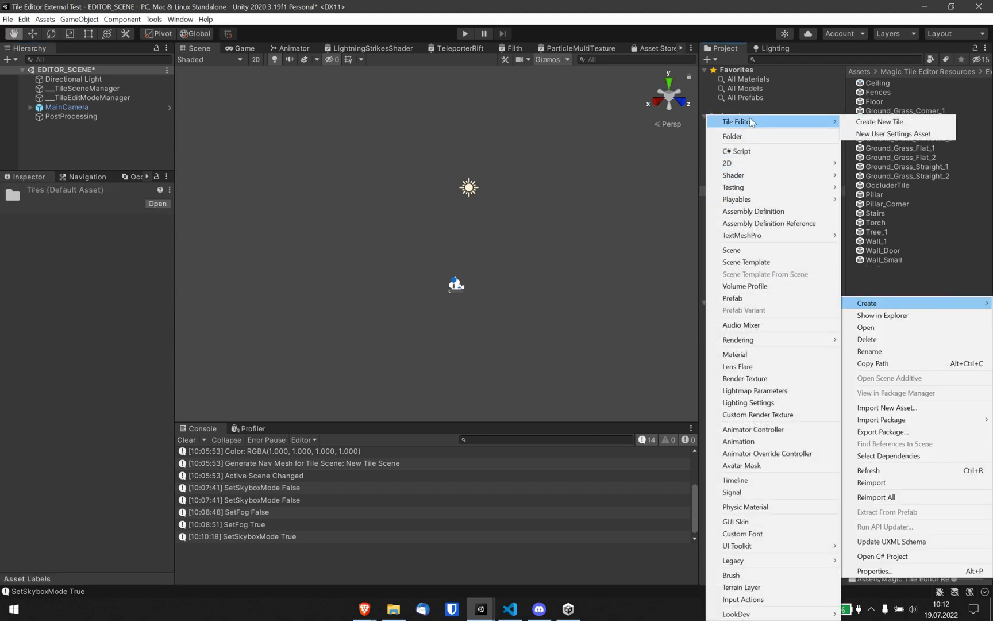
left_click(871, 122)
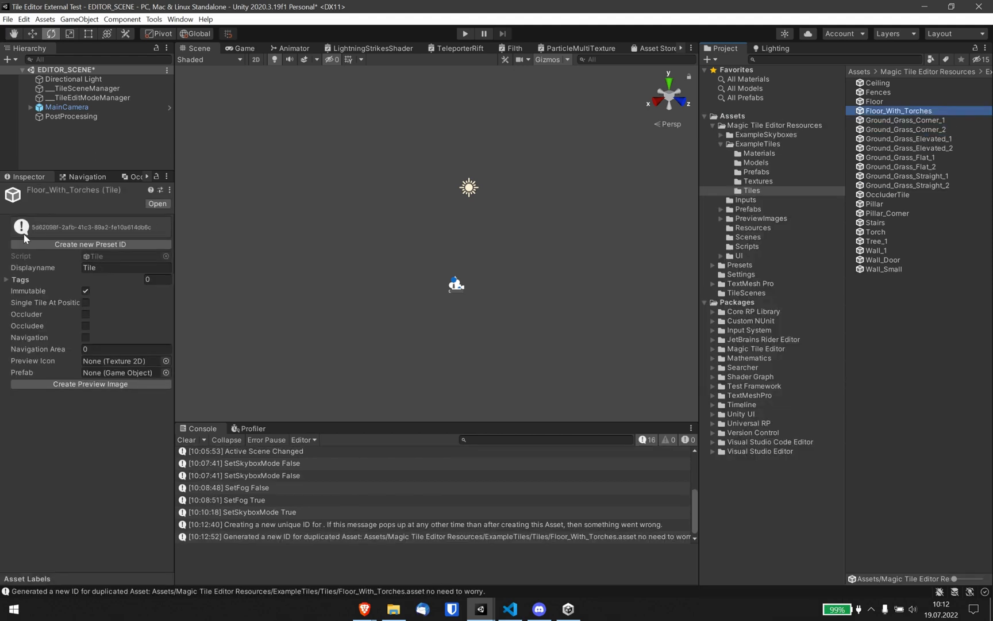
left_click(24, 235)
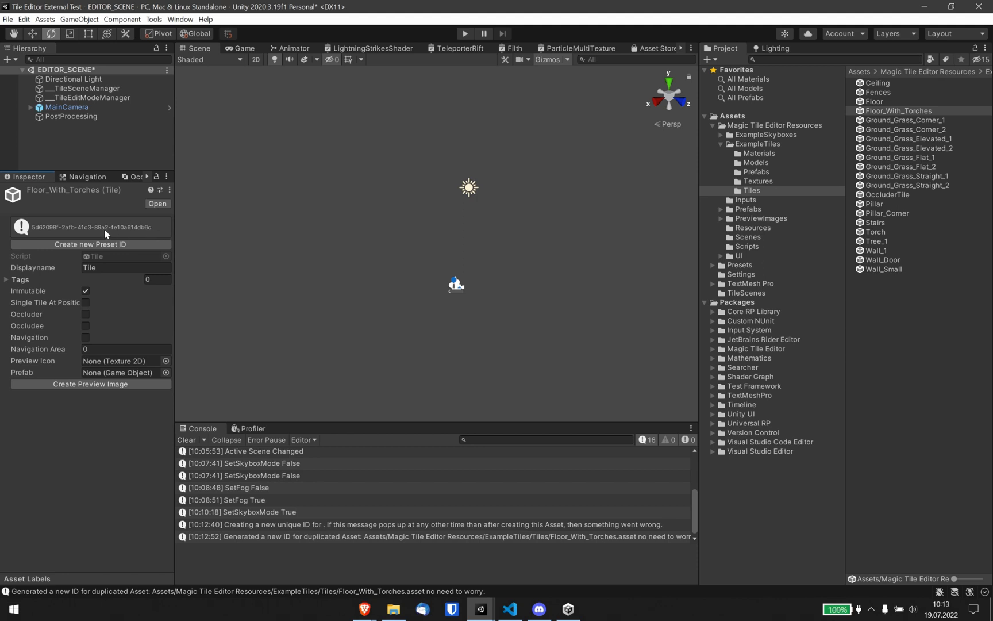
After checking an existing ground tile, set the Floor_With_Torches tile's display name to Floor With Torches.
left_click(904, 121)
left_click(898, 148)
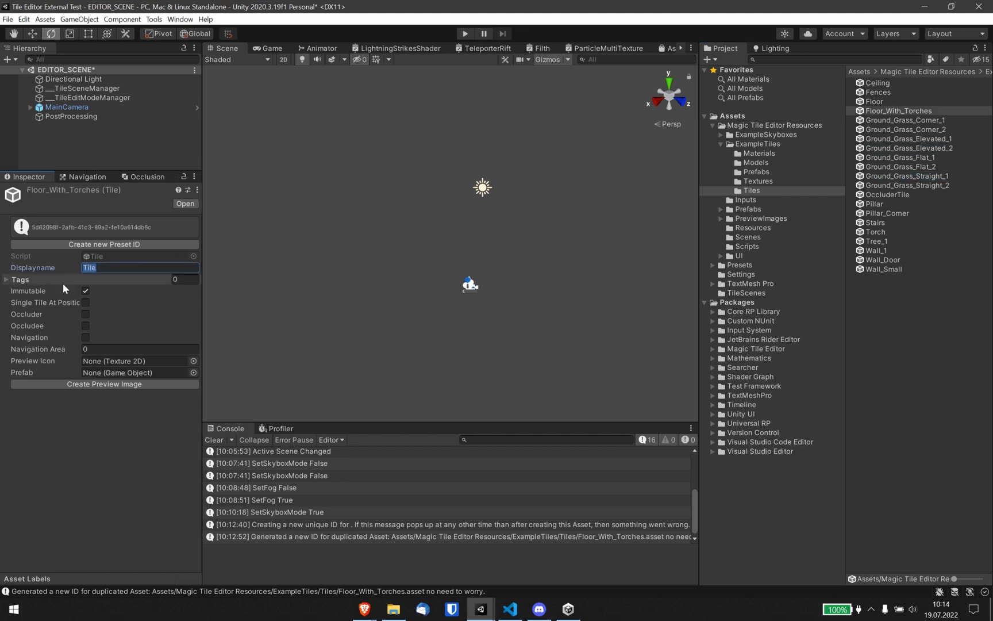
type("Floor With Torches")
Add the tags Floor, Ground and Torch to the tile.
left_click(22, 280)
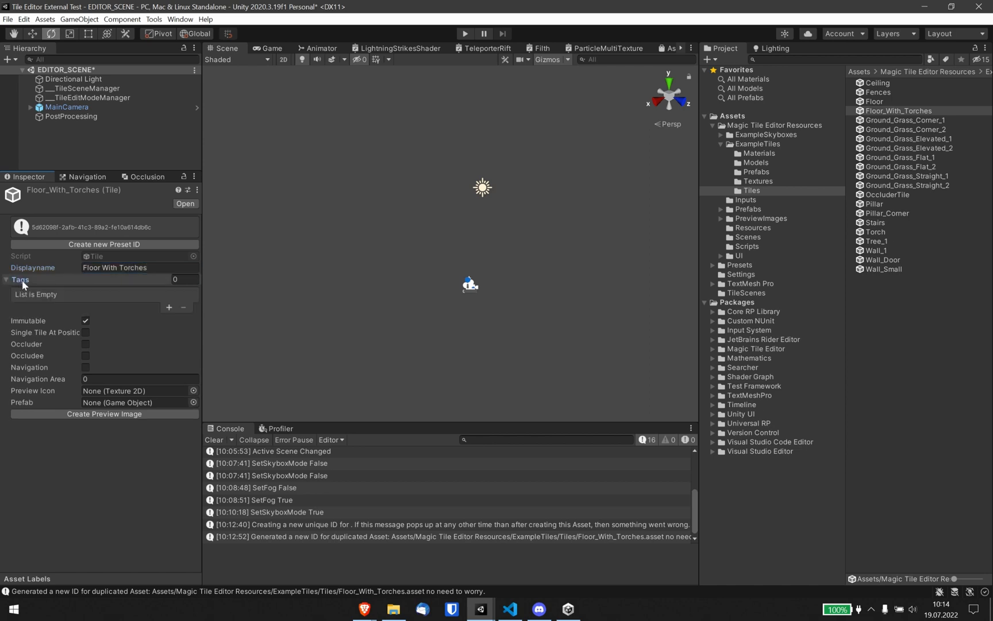
left_click(168, 308)
left_click(107, 296)
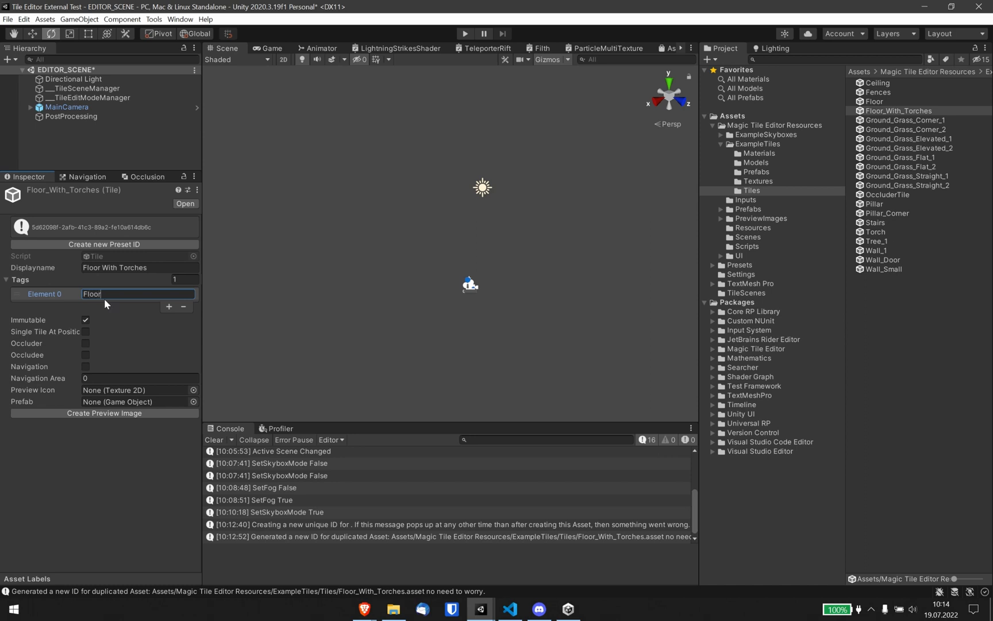
left_click(169, 305)
left_click(138, 306)
type("Ground")
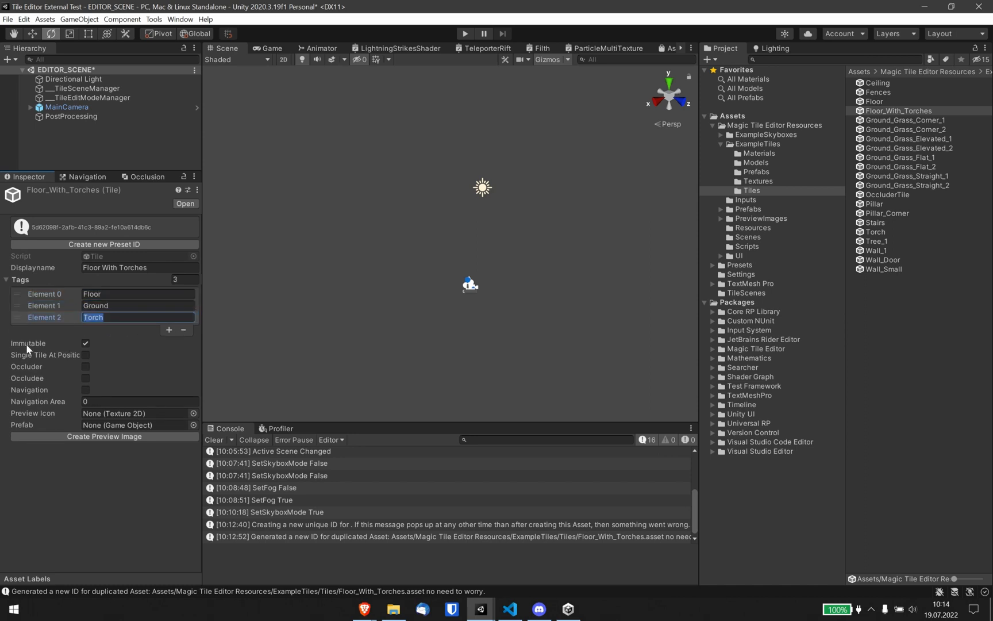
left_click(26, 344)
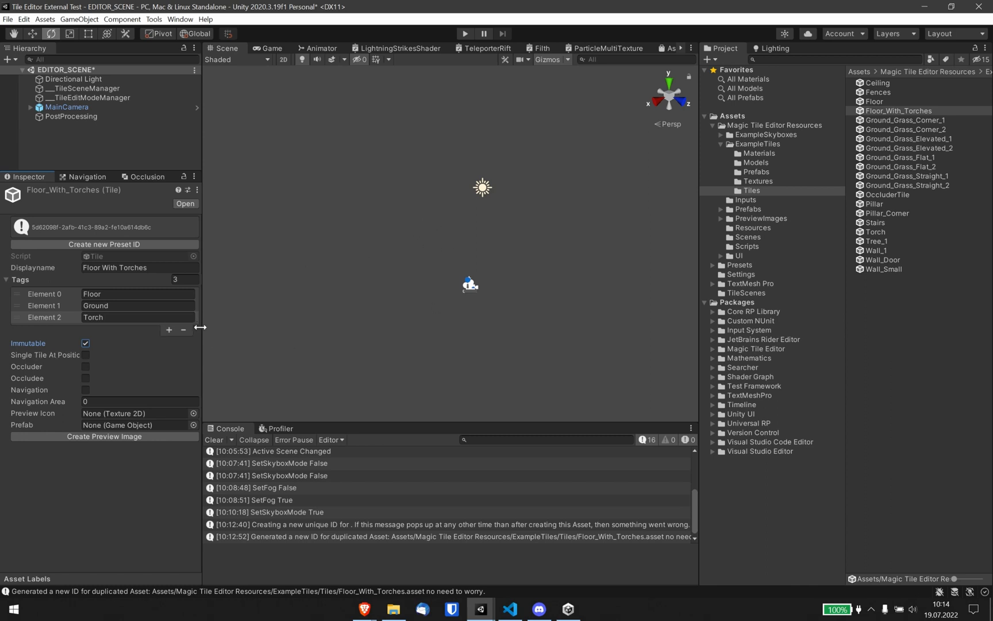
Assign the Floor_With_Torch prefab to the tile and create its preview image.
mouse_move(202, 337)
left_mouse_down()
mouse_move(162, 345)
mouse_move(210, 347)
mouse_move(200, 351)
left_mouse_up()
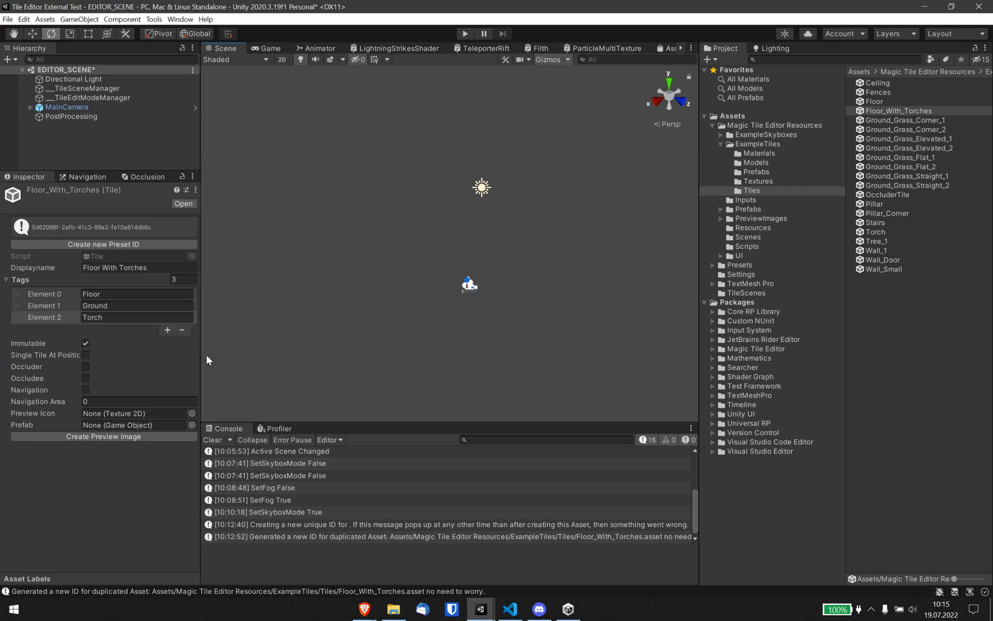
left_click_drag(200, 355, 224, 357)
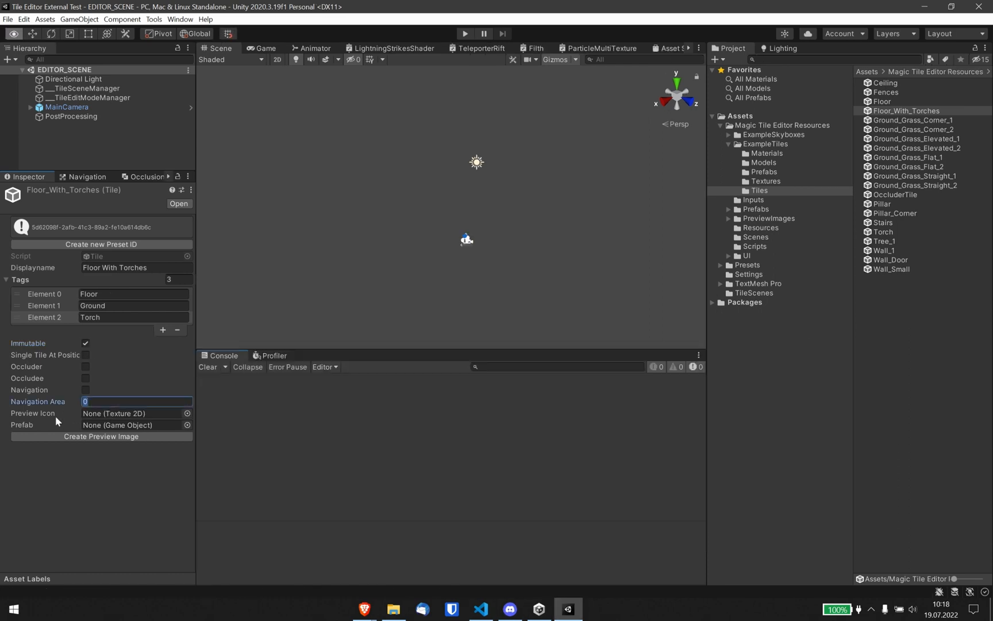
left_click(39, 414)
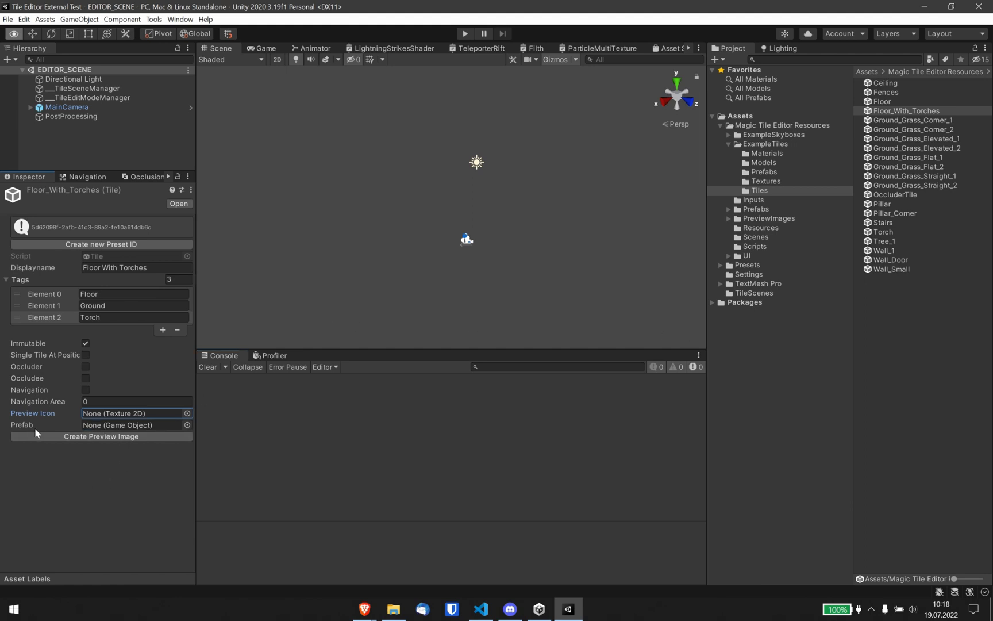
left_click(187, 425)
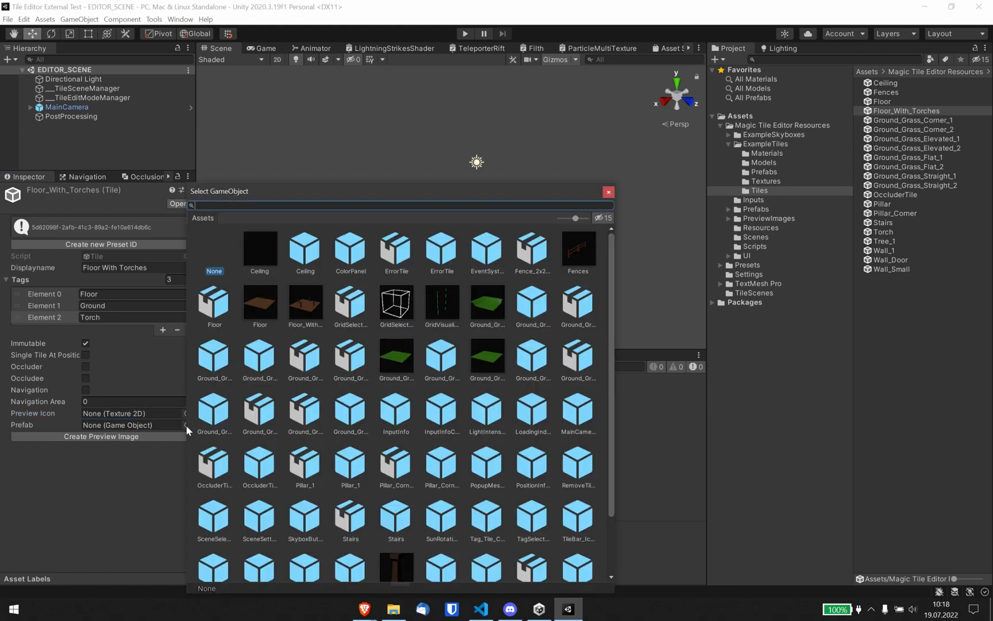
type("Fl")
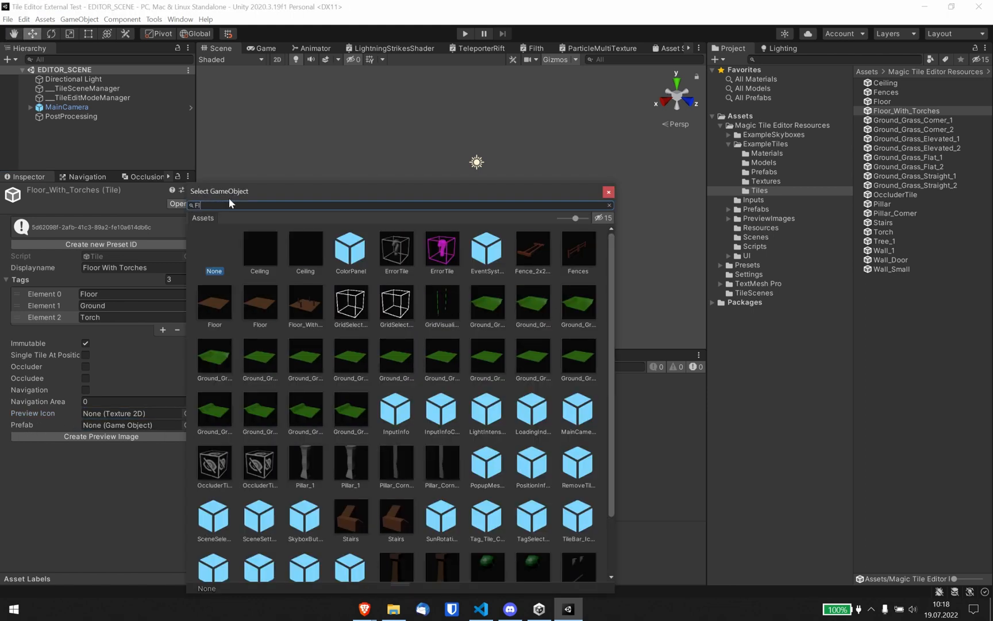
type("oor")
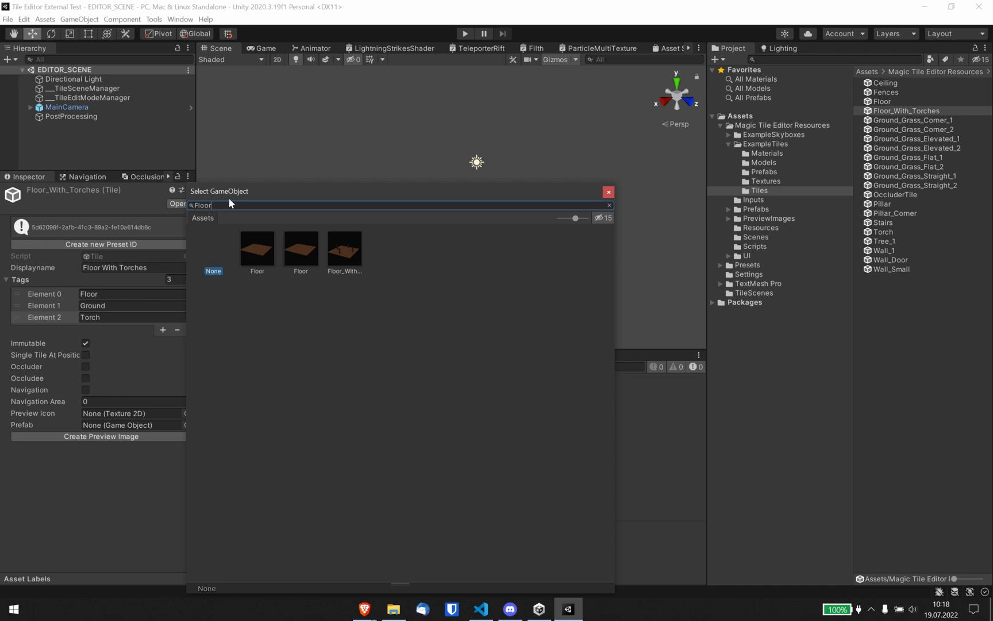
left_click(352, 247)
double_click(352, 252)
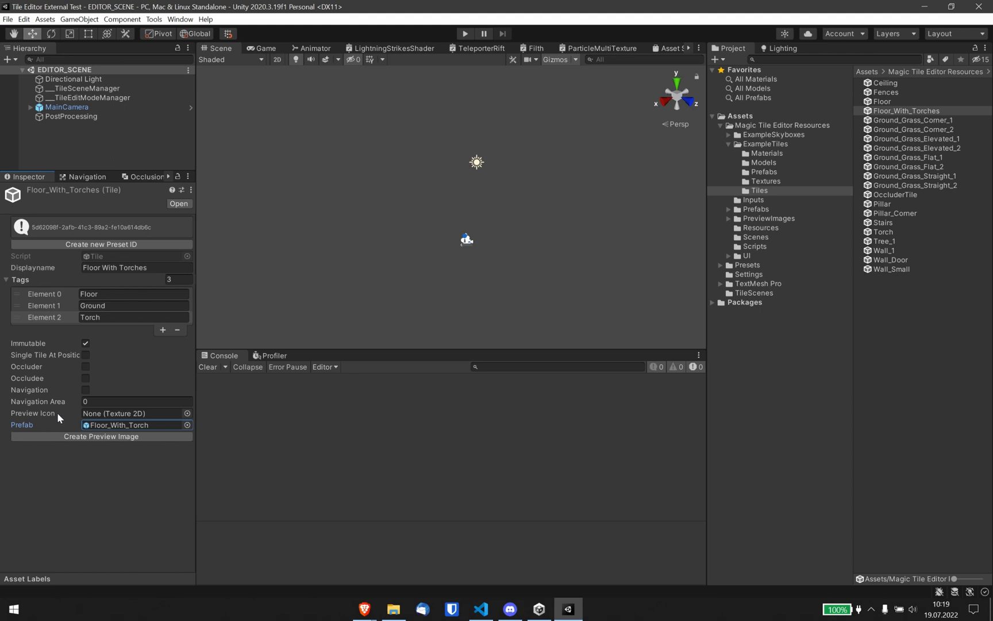
left_click(100, 437)
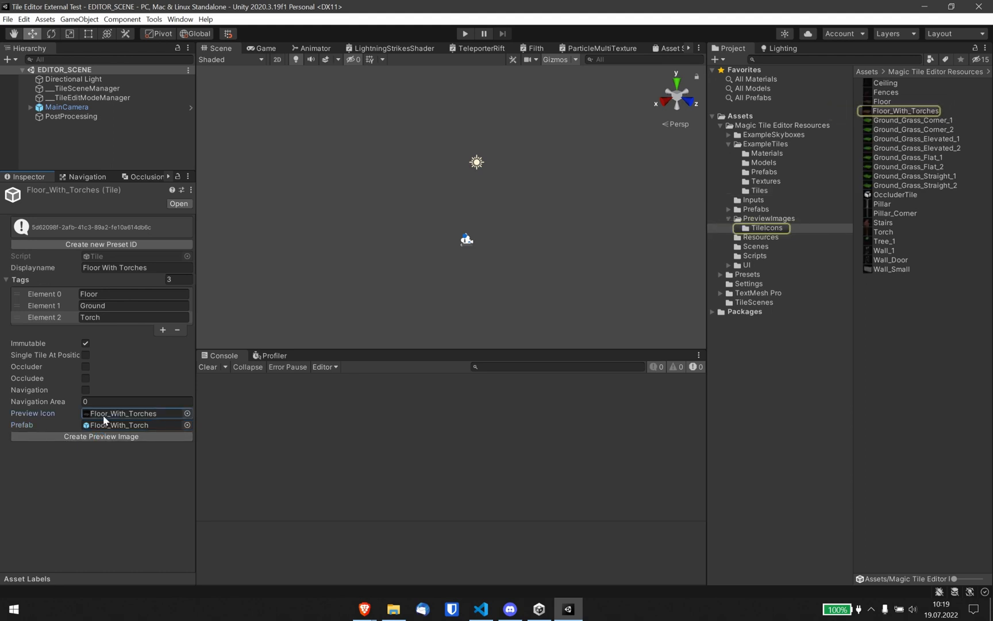
Select the tile scene manager object so it gathers all tile assets, and collapse the ExampleTiles and PreviewImages folders.
left_click(86, 88)
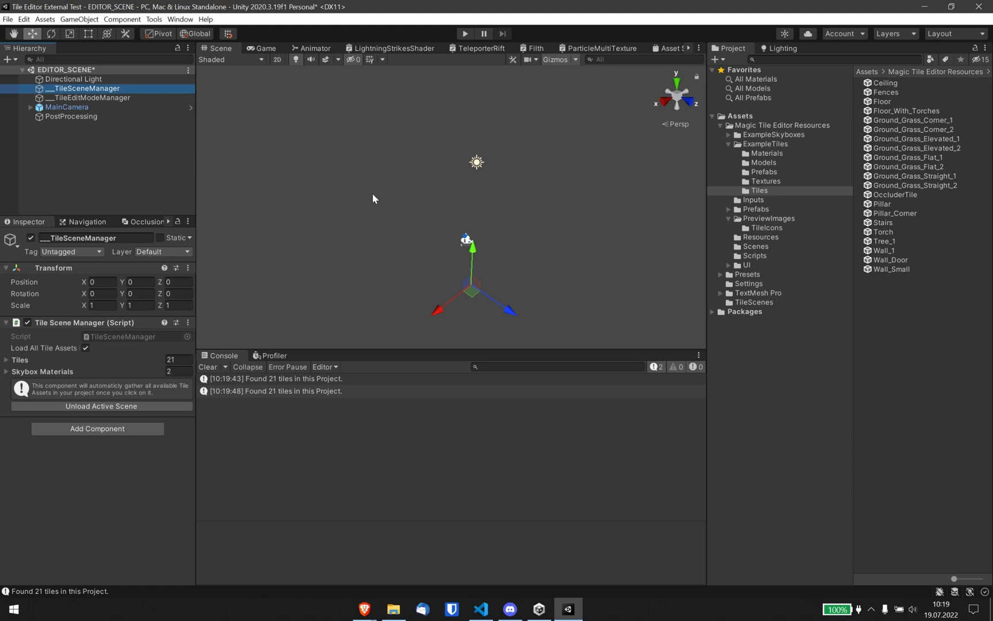
left_click(729, 144)
left_click(728, 171)
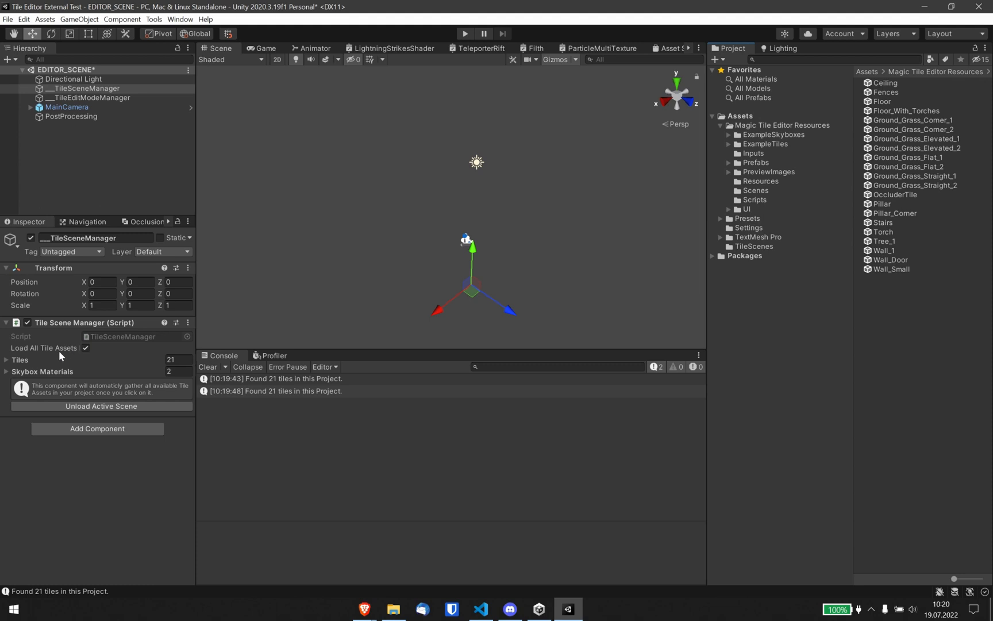
Examine the tile scene manager's list of gathered tiles, then collapse the component.
mouse_move(59, 350)
left_click(29, 360)
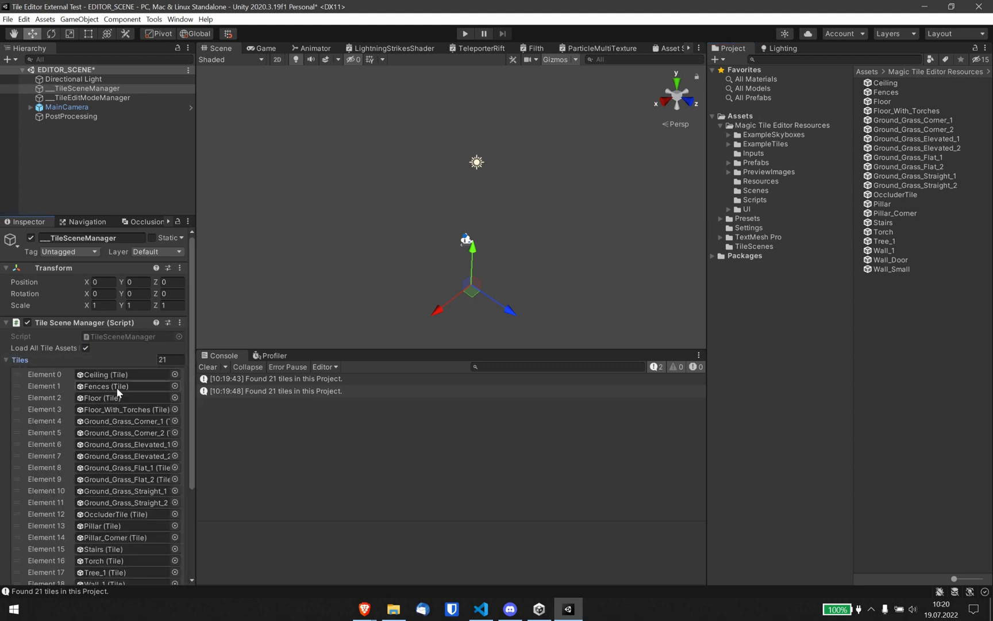
left_click_drag(190, 368, 189, 463)
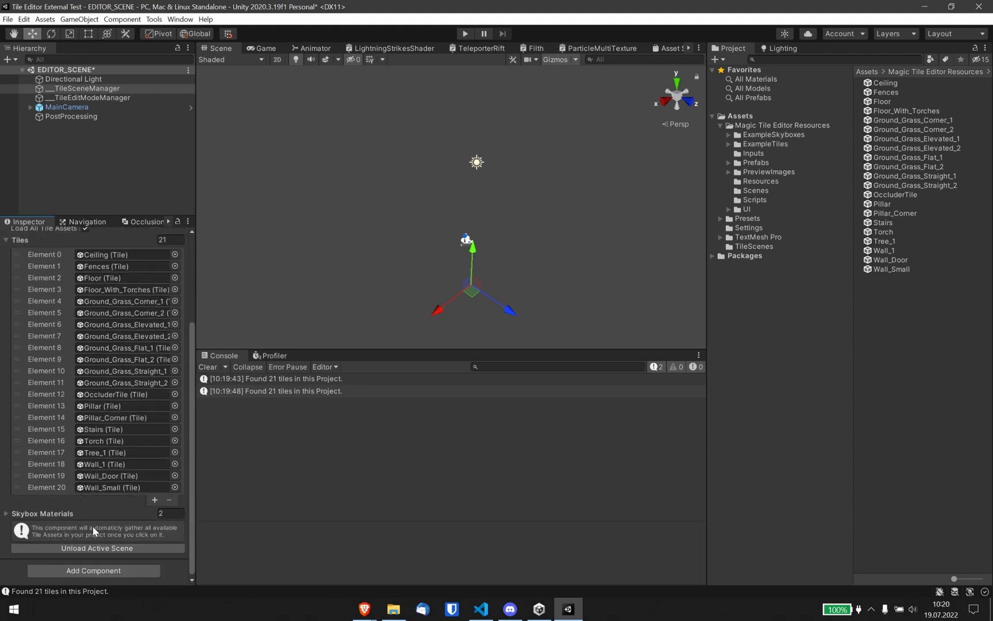
scroll(96, 449, "up", 5)
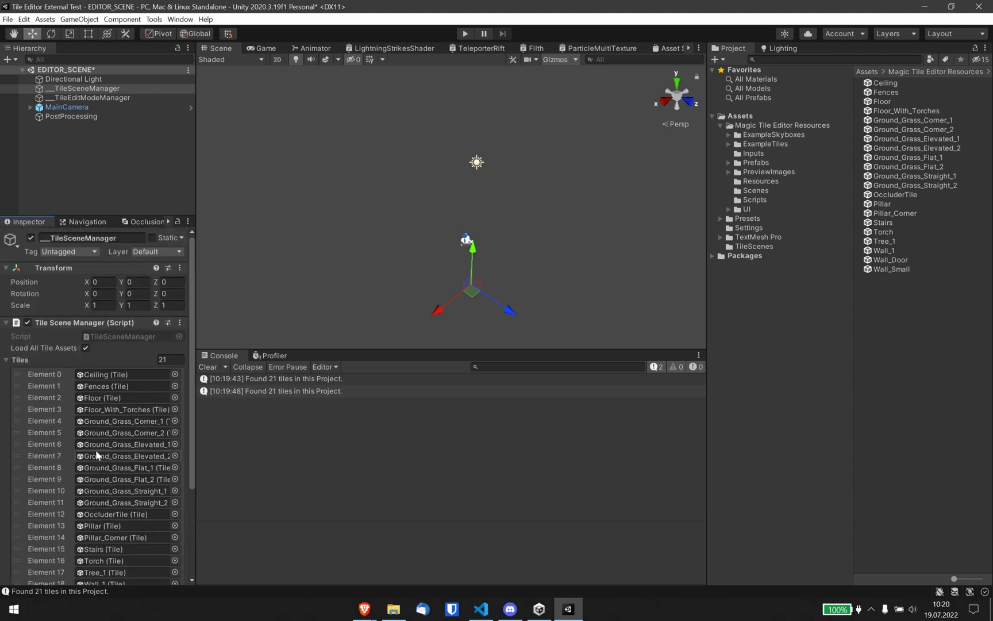
left_click(58, 321)
left_click(34, 319)
scroll(48, 320, "down", 3)
scroll(30, 290, "up", 3)
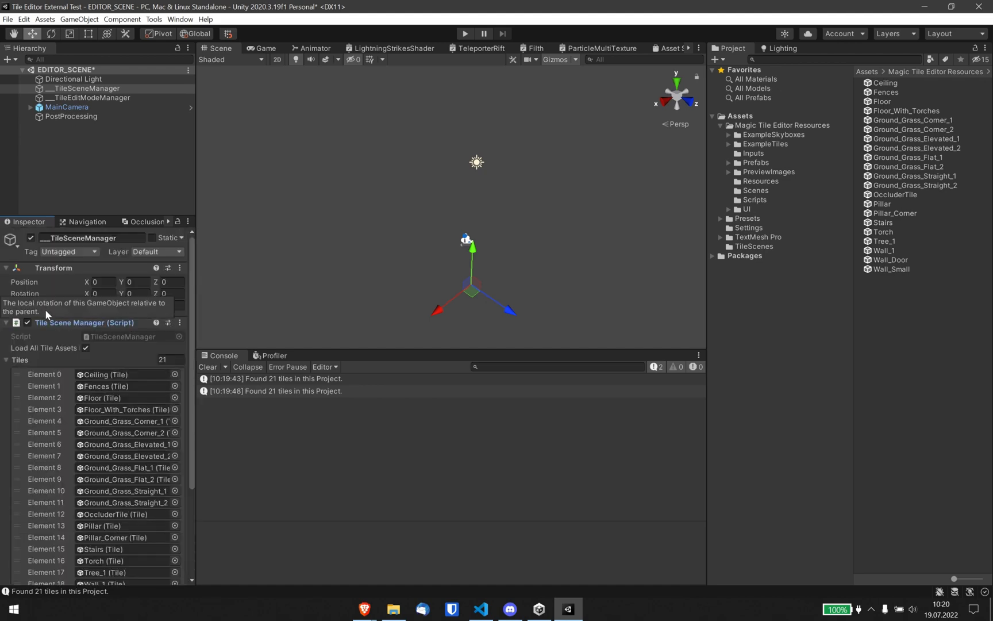
scroll(49, 317, "down", 3)
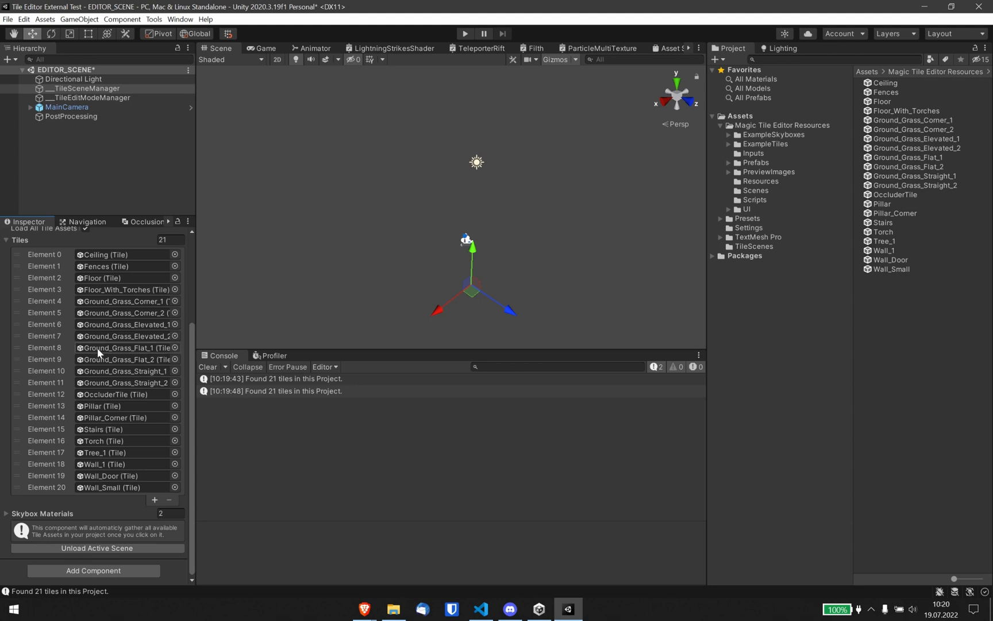
mouse_move(193, 317)
left_mouse_down()
mouse_move(194, 326)
mouse_move(191, 295)
left_mouse_up()
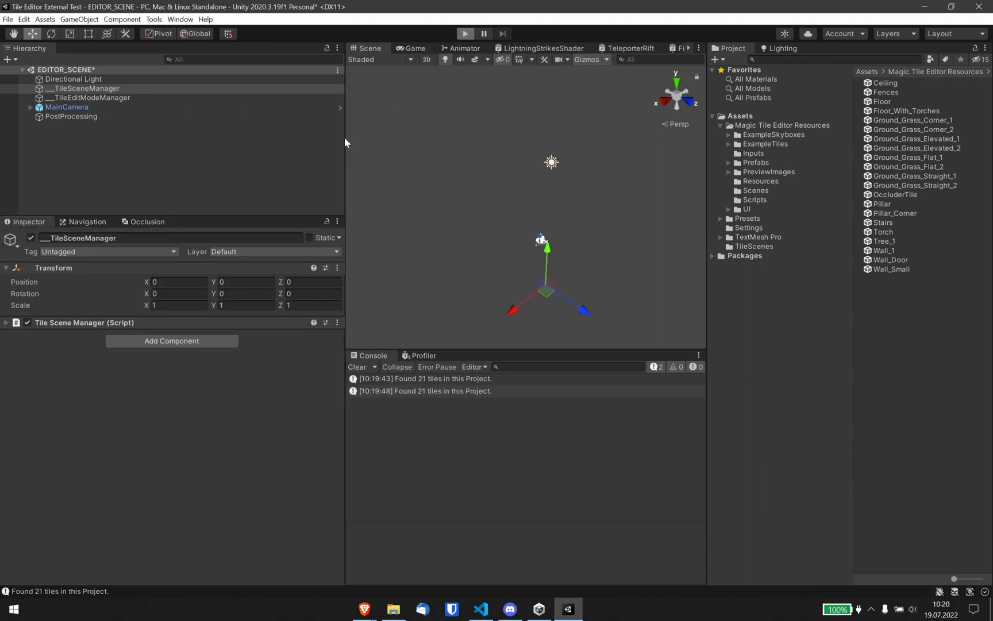
Enter play mode and load the TestScene.json scene file.
key("ctrl+p")
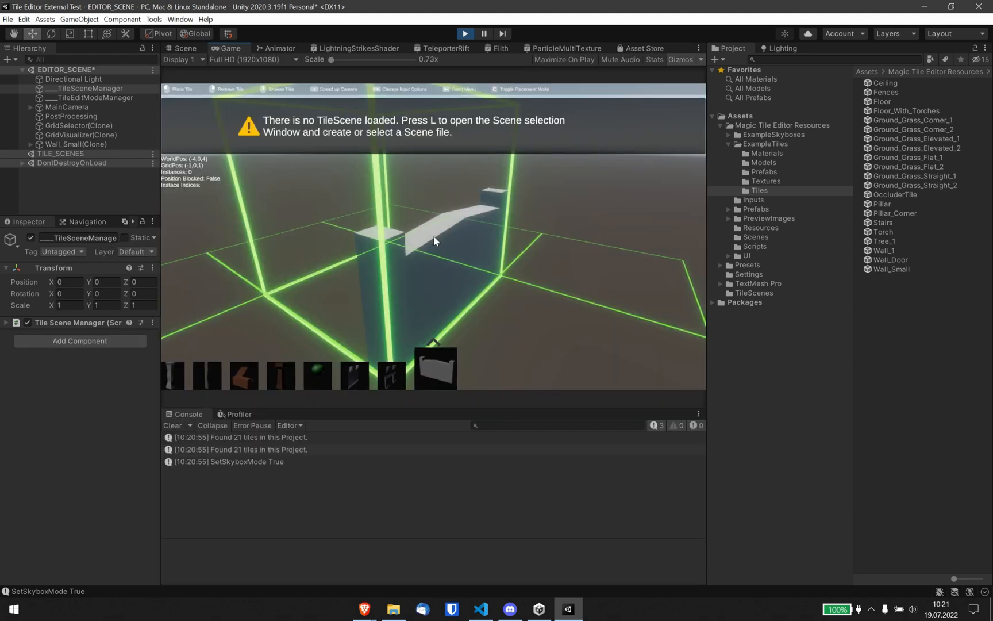
key("Escape")
left_click(434, 371)
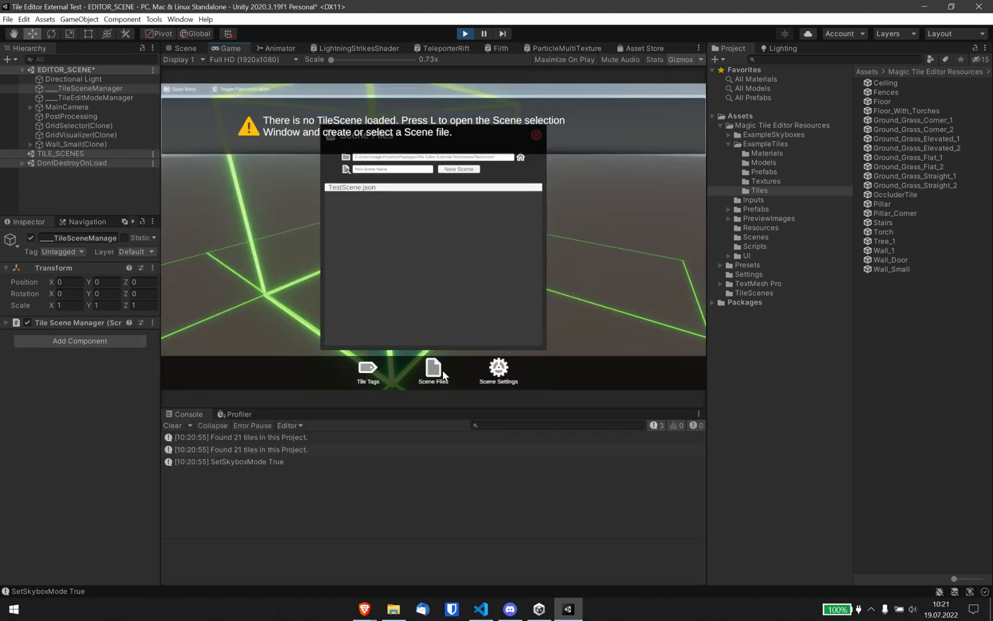
left_click(363, 187)
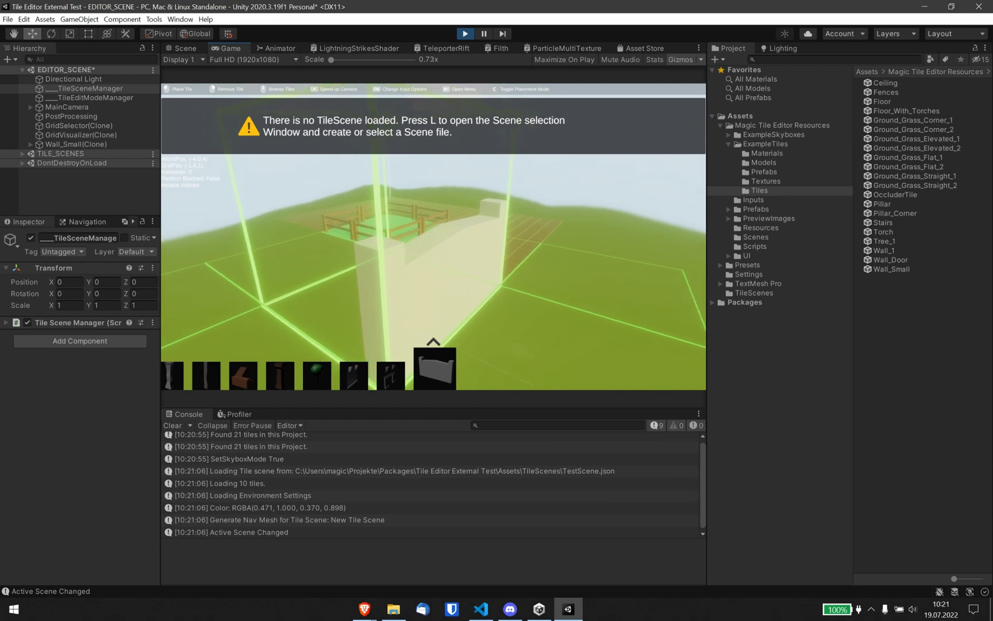
Browse the tile selection bar to find the new Floor With Torches tile.
scroll(434, 236, "down", 19)
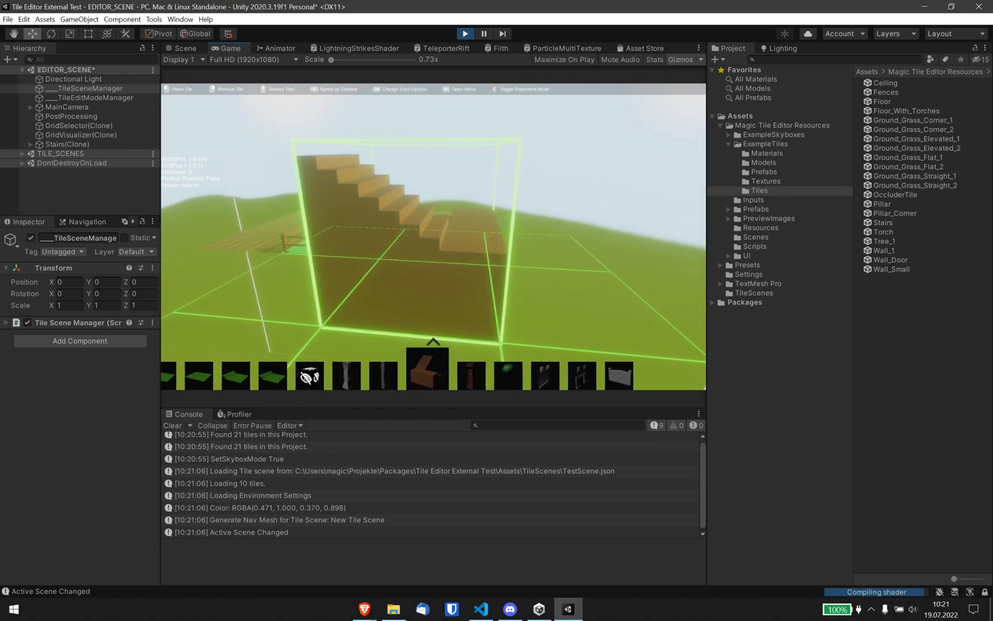
scroll(433, 236, "up", 2)
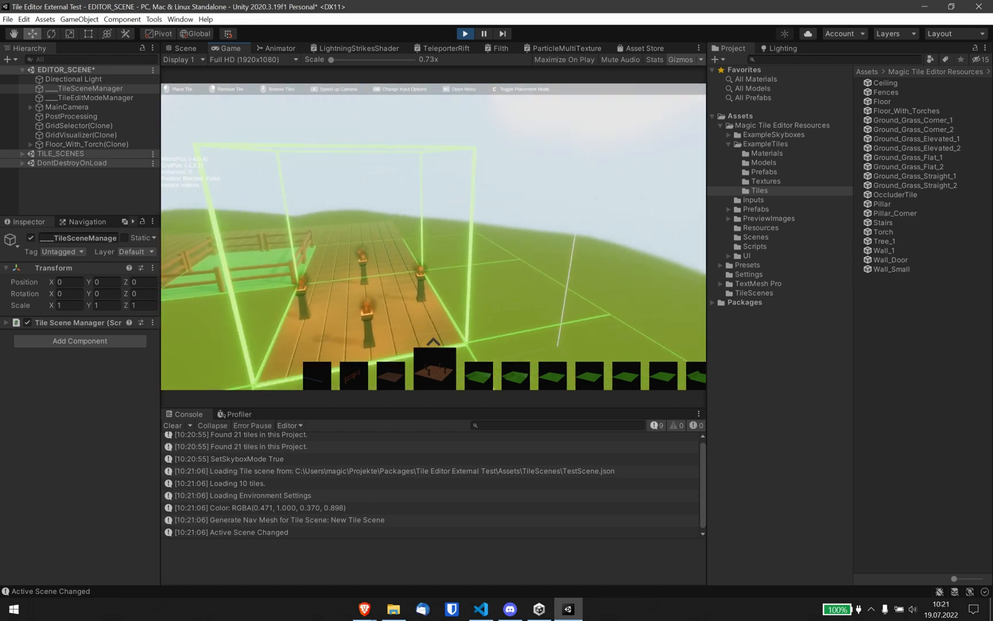
scroll(433, 236, "down", 2)
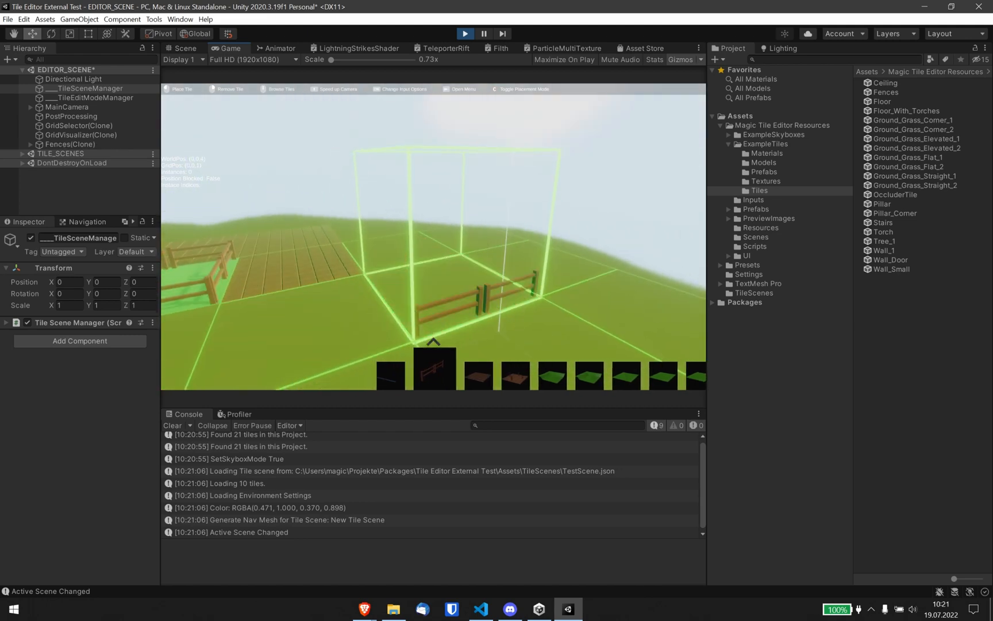
Open the Tile Tags window and filter the tiles by the Torch tag, then by the Floor tag.
key("Escape")
left_click(368, 371)
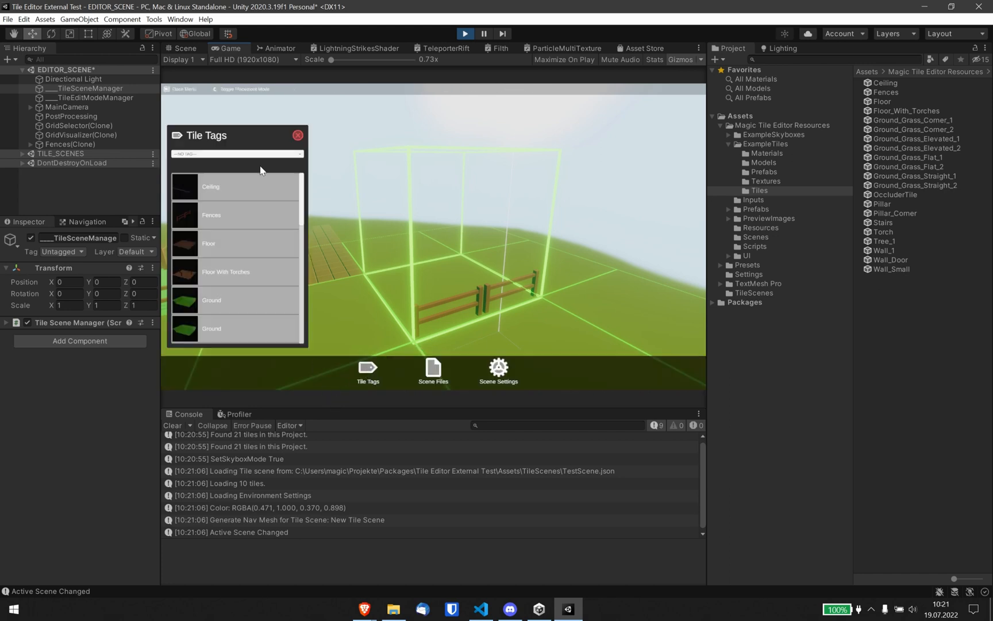
left_click(223, 154)
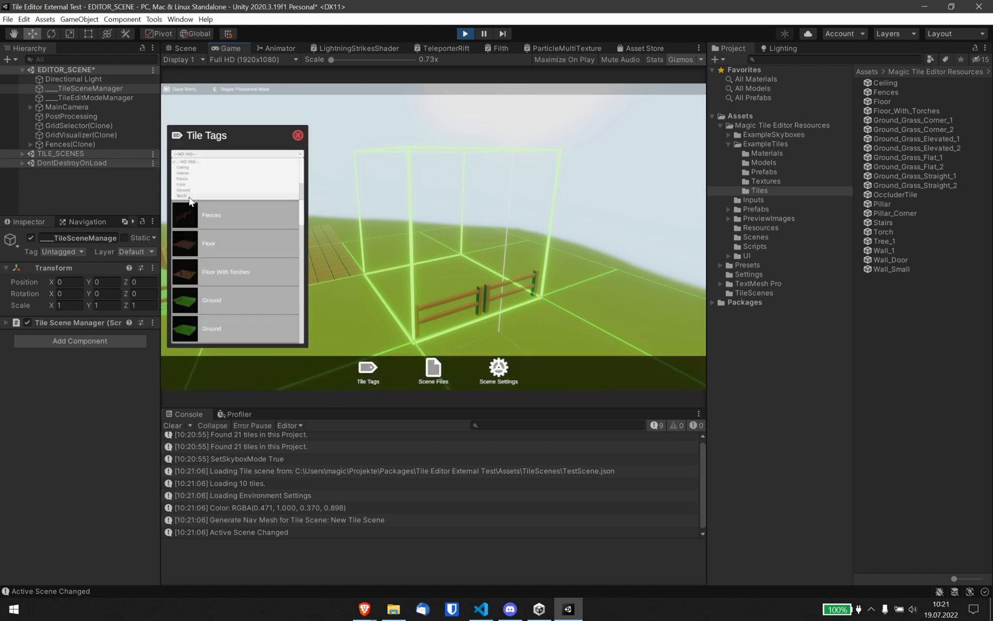
left_click(188, 197)
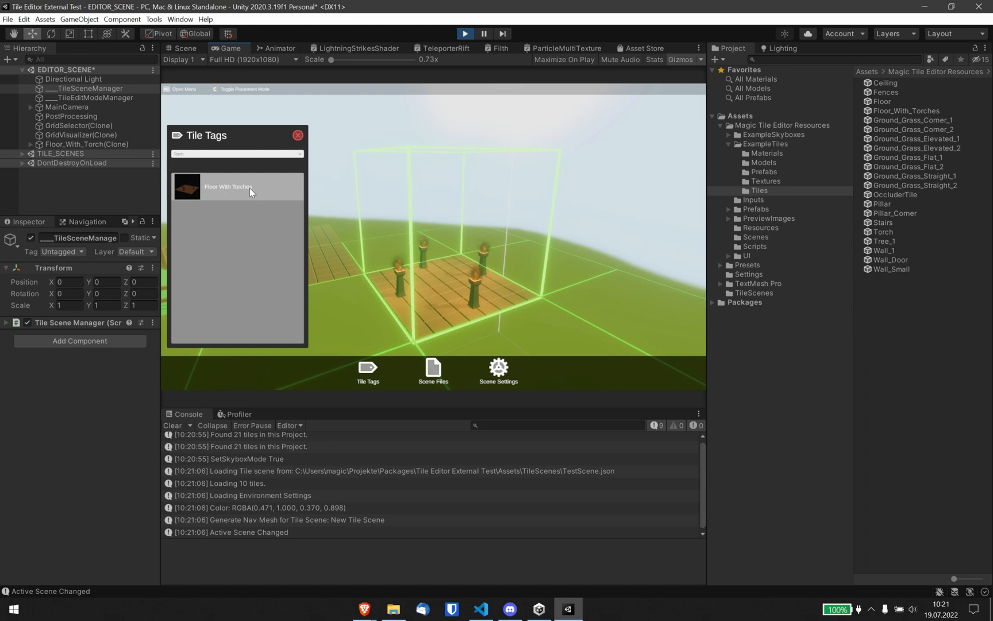
left_click(298, 151)
left_click(200, 184)
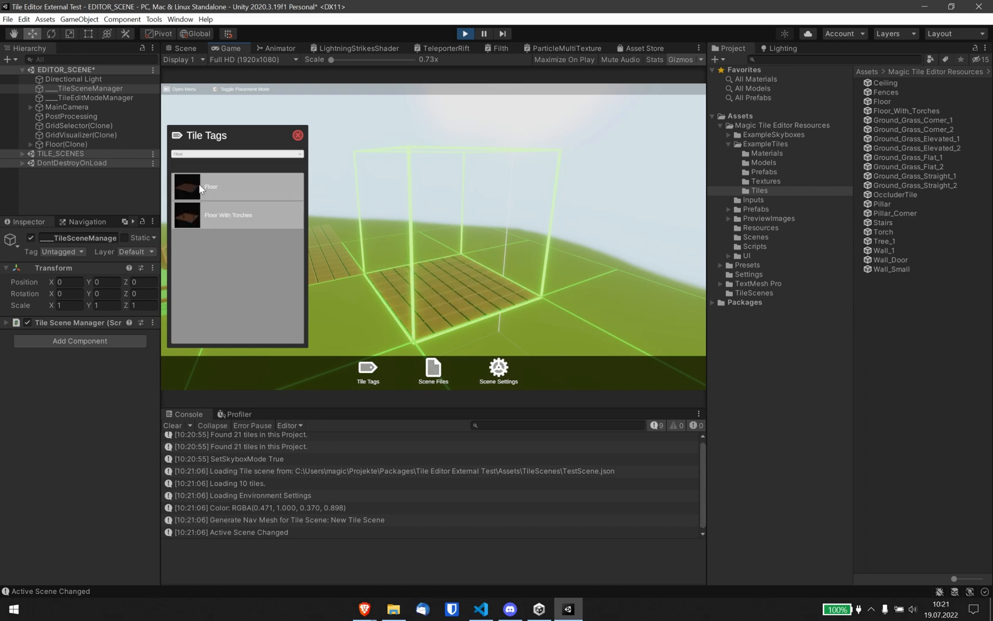